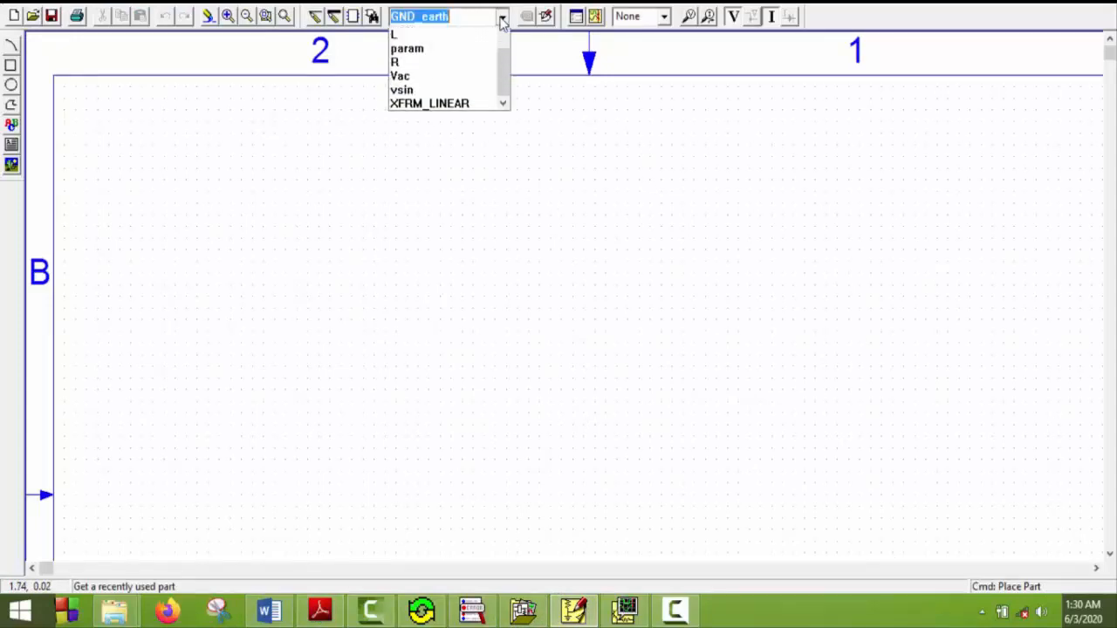
Step: Place a Vac source on the schematic and a horizontal resistor R above it, slightly to its right
left_click(445, 129)
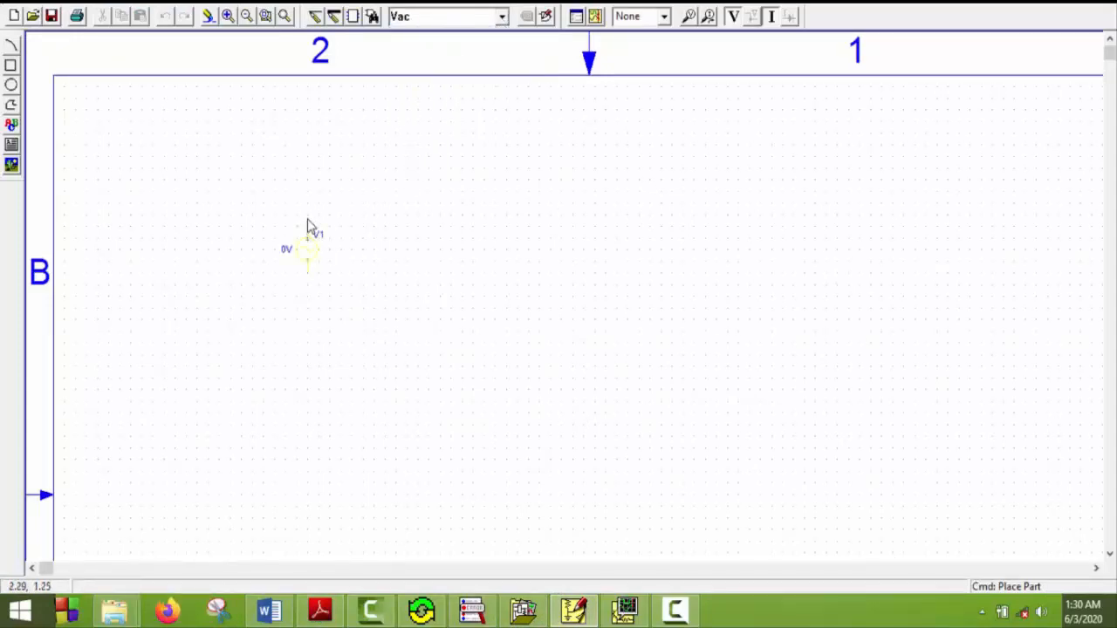
left_click(307, 249)
left_click(501, 16)
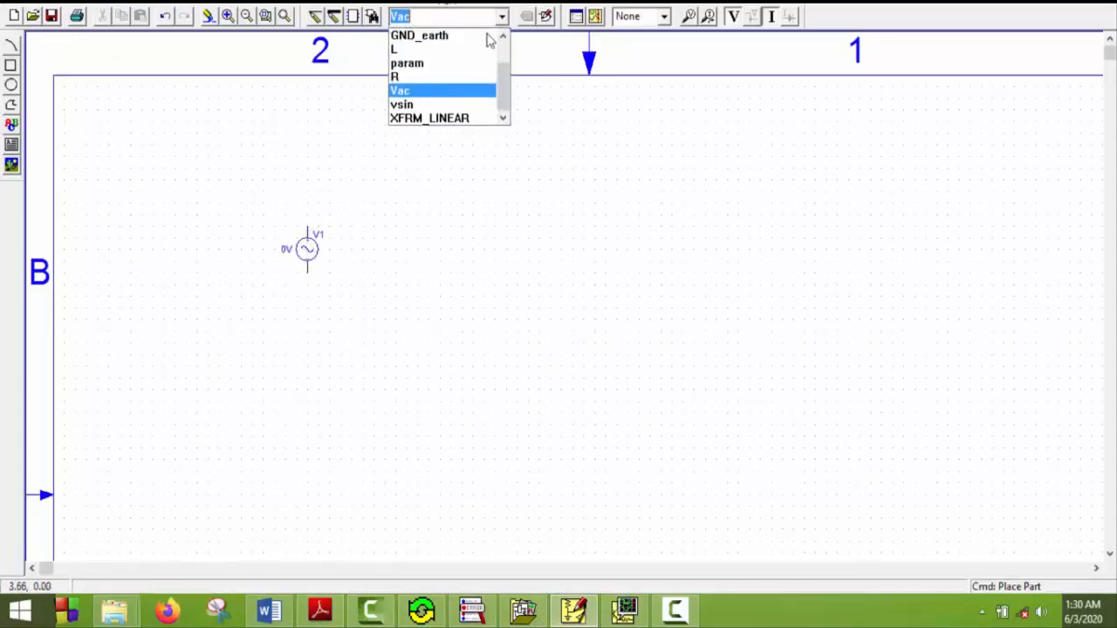
left_click(438, 77)
left_click(375, 182)
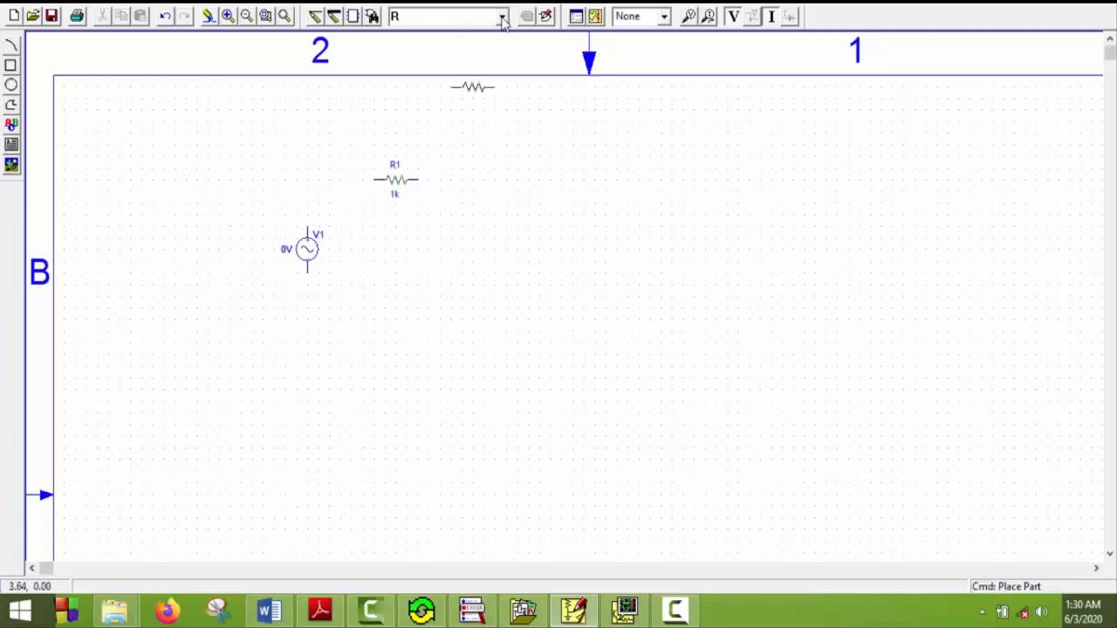
Step: Place an inductor L to the right of the resistor, in line with it
left_click(502, 16)
left_click(449, 48)
left_click(490, 181)
left_click(490, 181)
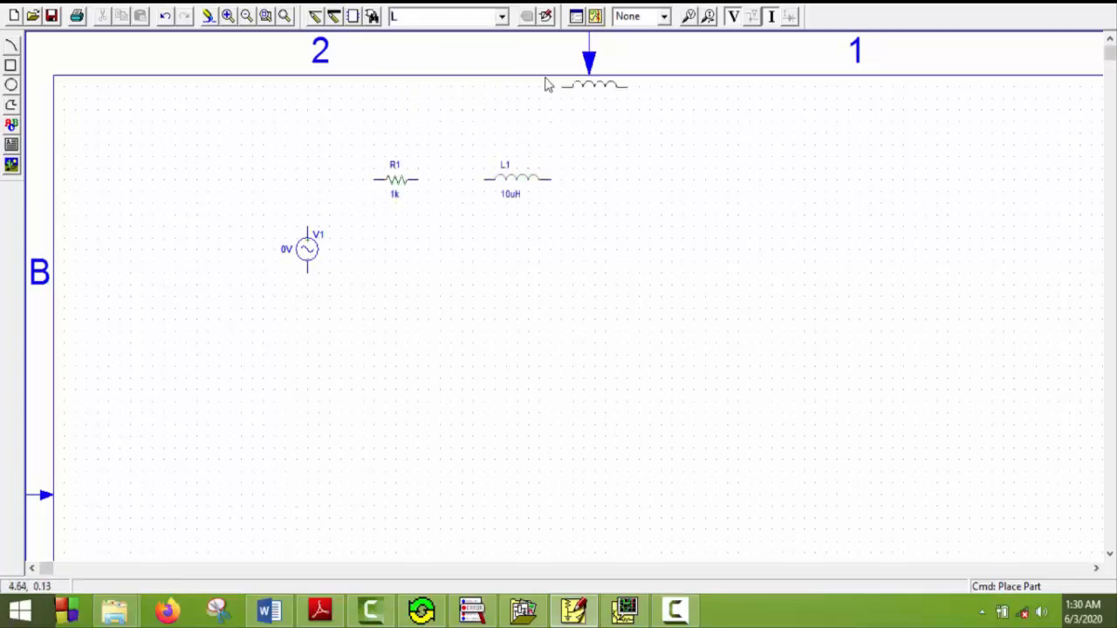
Step: Place a capacitor c, rotated to vertical, below and to the right of the inductor, and end part placement
left_click(502, 16)
left_click_drag(505, 86, 477, 37)
left_click(407, 36)
key("ctrl+r")
left_click(606, 260)
right_click(608, 274)
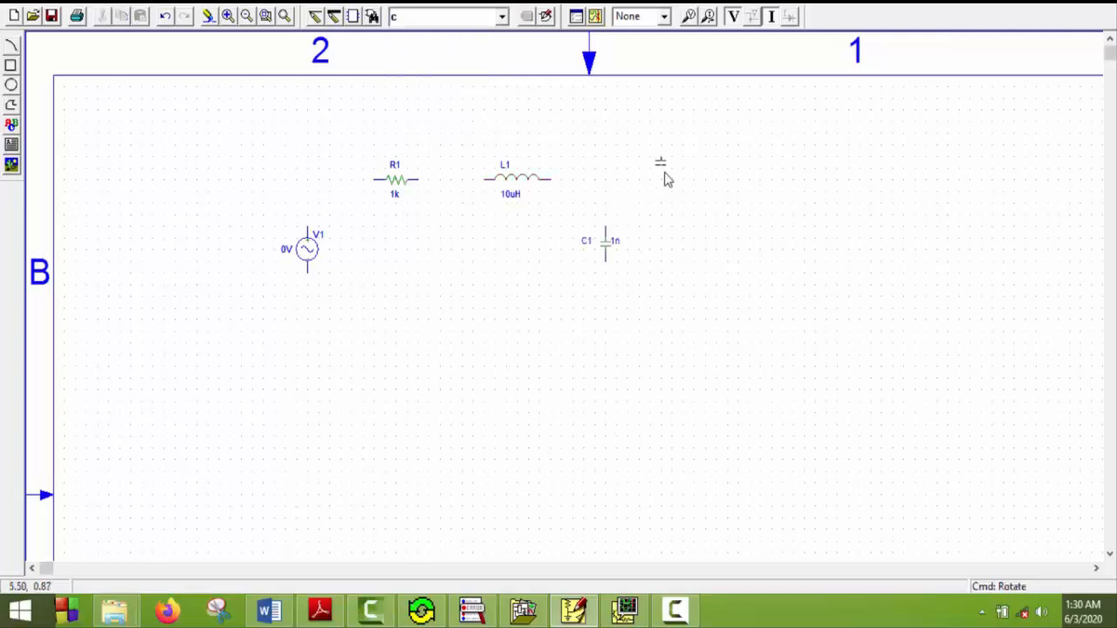
Step: Wire the source, resistor, inductor and capacitor into a closed series loop, with the return wire running below them
left_click(315, 17)
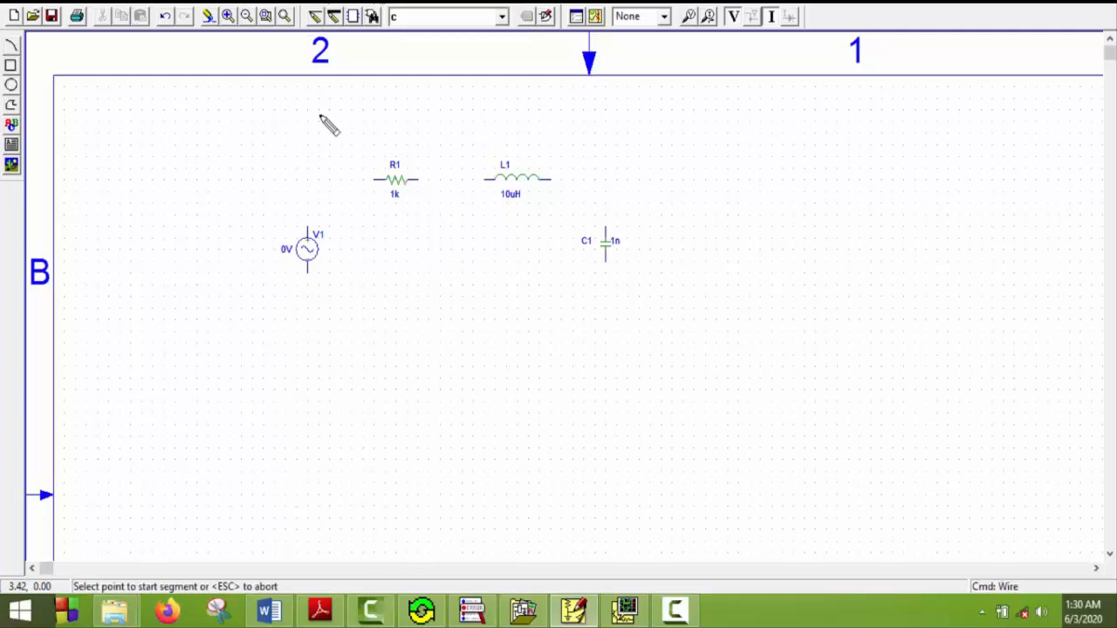
left_click(307, 229)
left_click(371, 178)
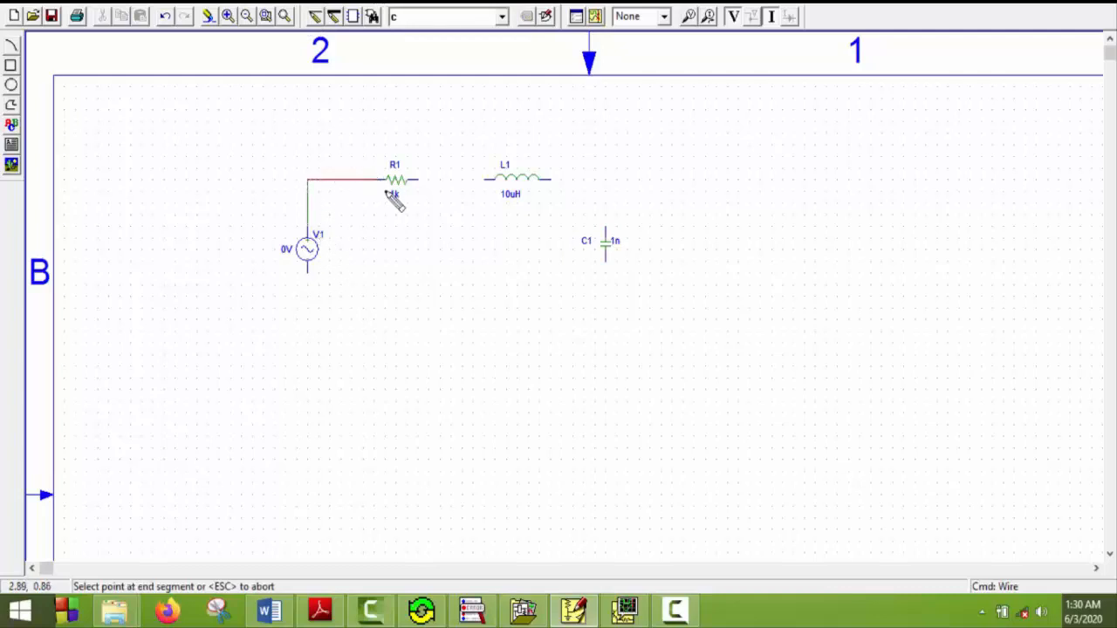
left_click(418, 178)
left_click(491, 179)
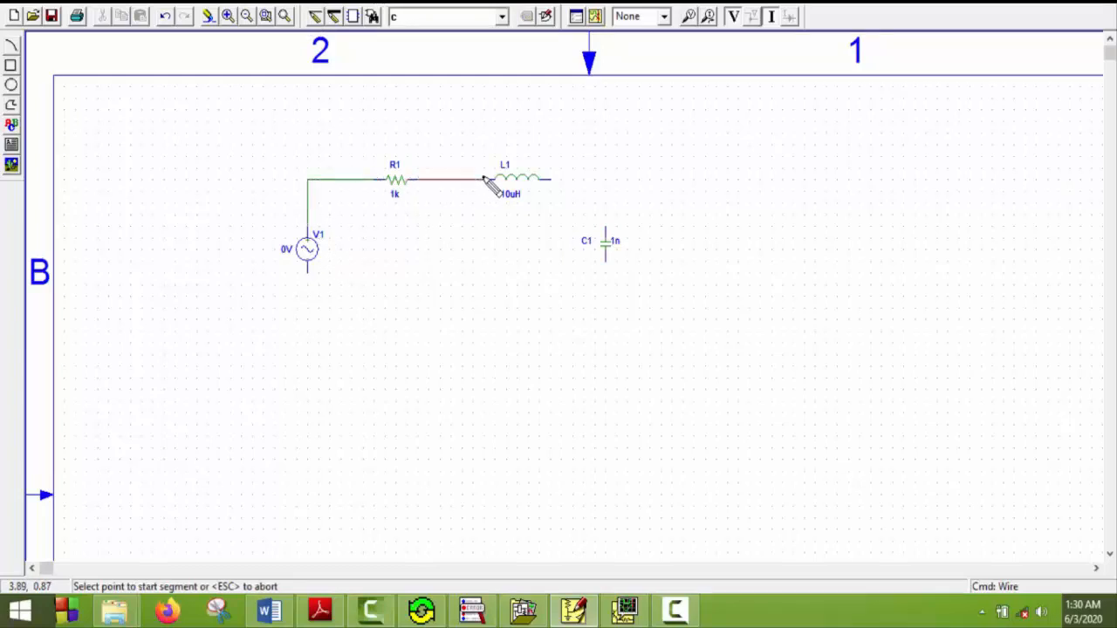
left_click(599, 194)
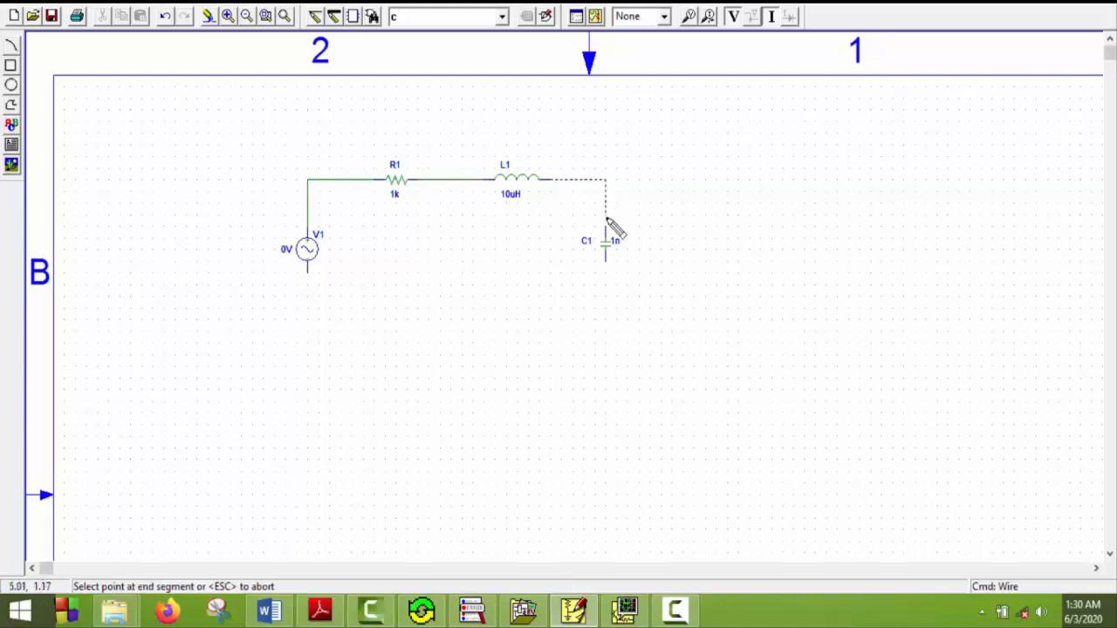
left_click(605, 228)
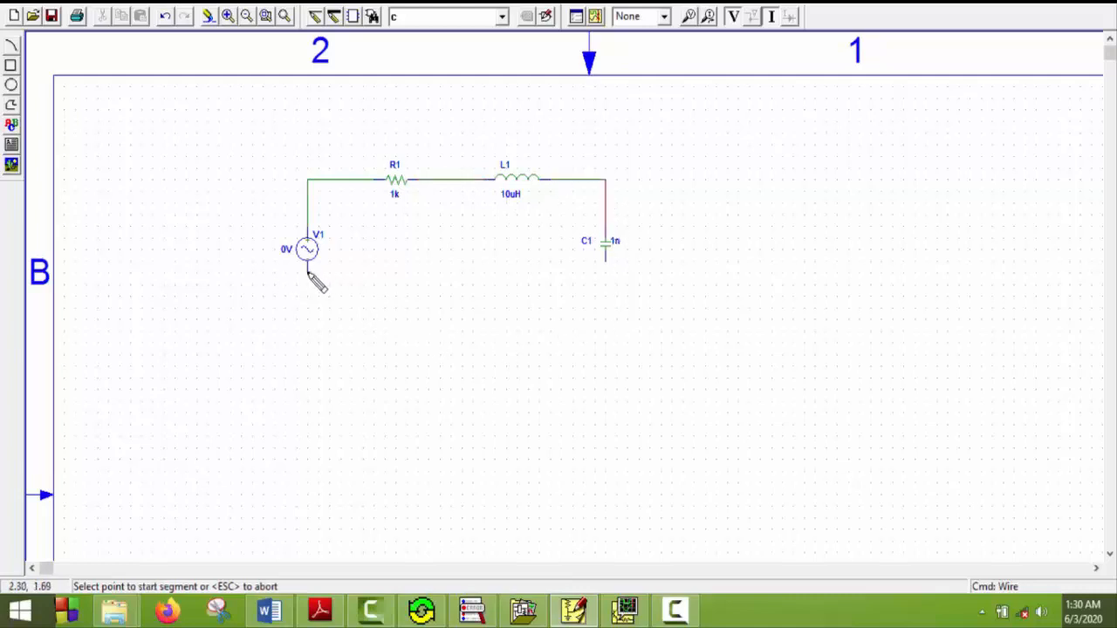
left_click(309, 269)
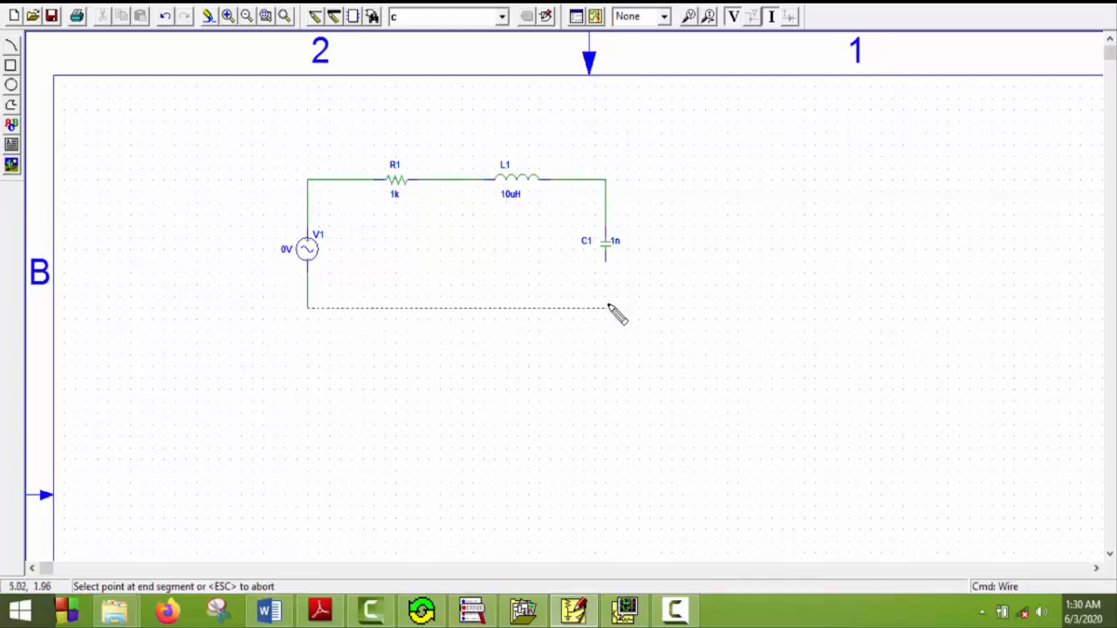
left_click(606, 262)
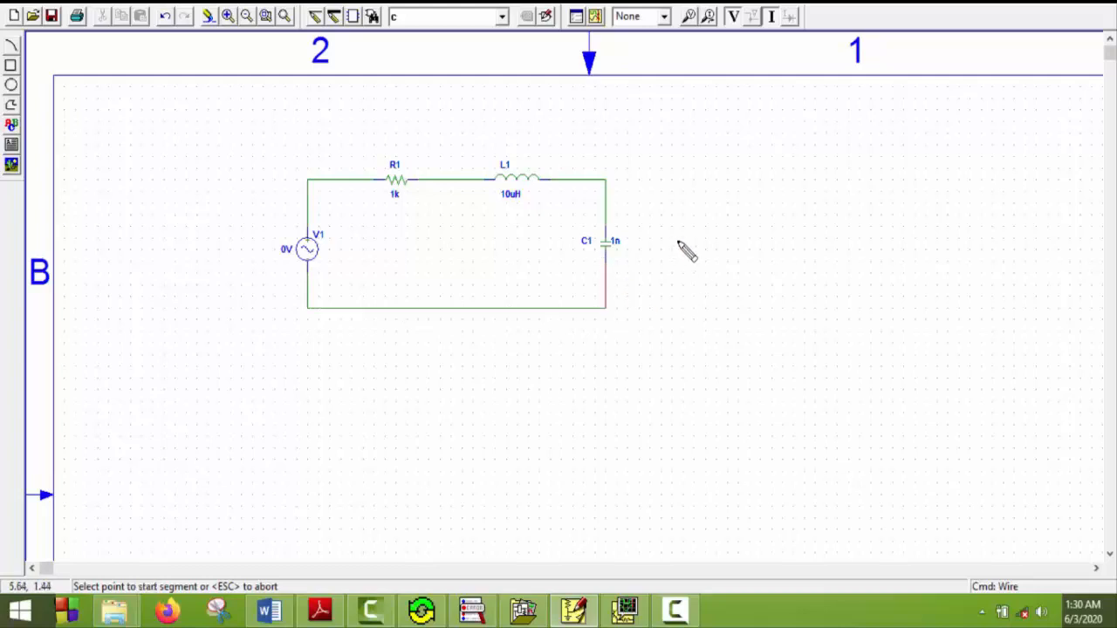
Step: Place a GND_earth symbol on the middle of the loop's bottom wire
left_click(502, 17)
left_click(444, 79)
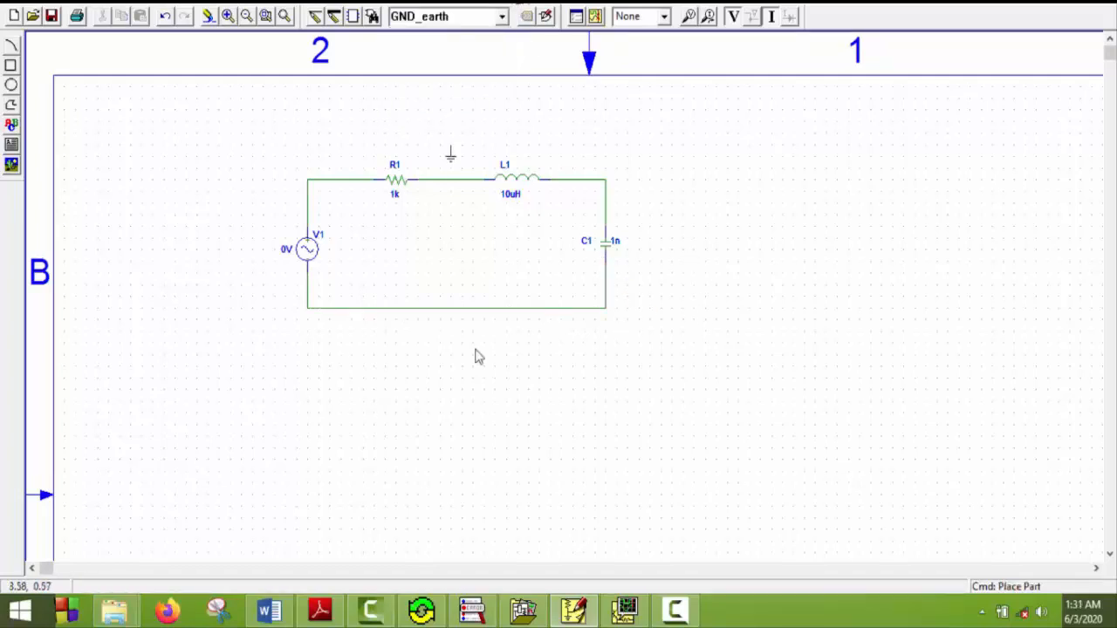
left_click(464, 323)
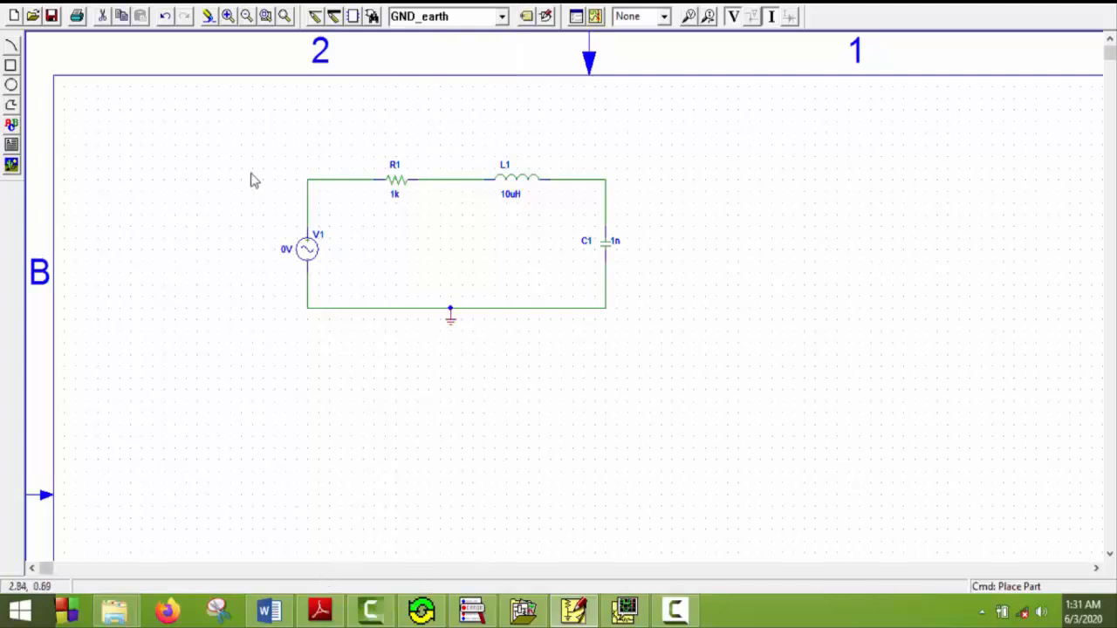
Step: Check the reference circuit in the Adobe Reader PDF, then set source V1's ACMAG attribute to 120 in the schematic
left_click(319, 609)
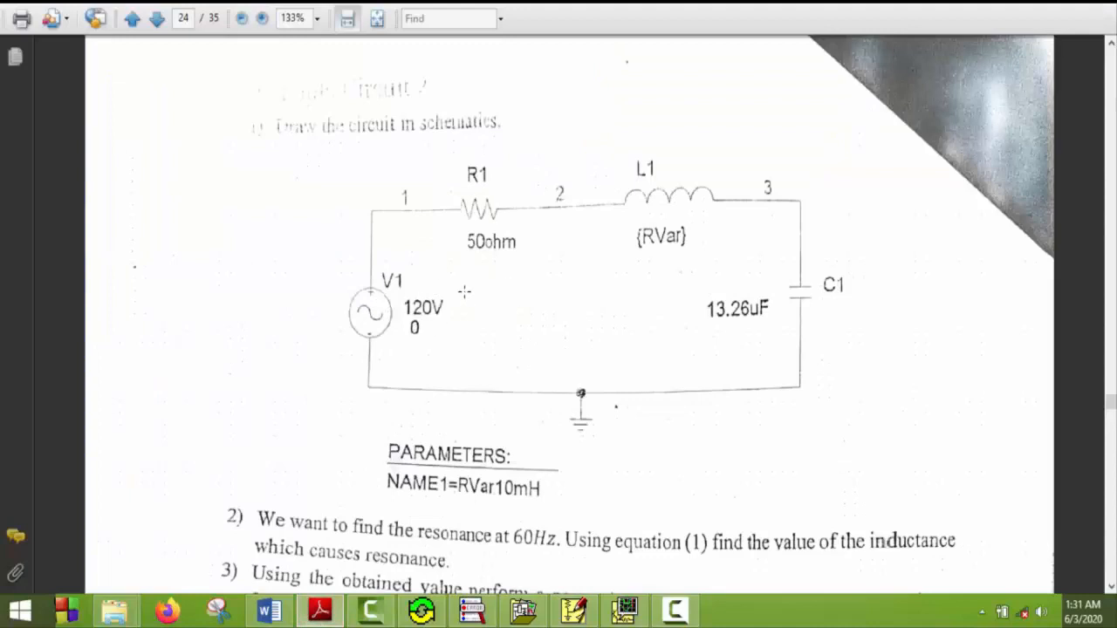
left_click(324, 616)
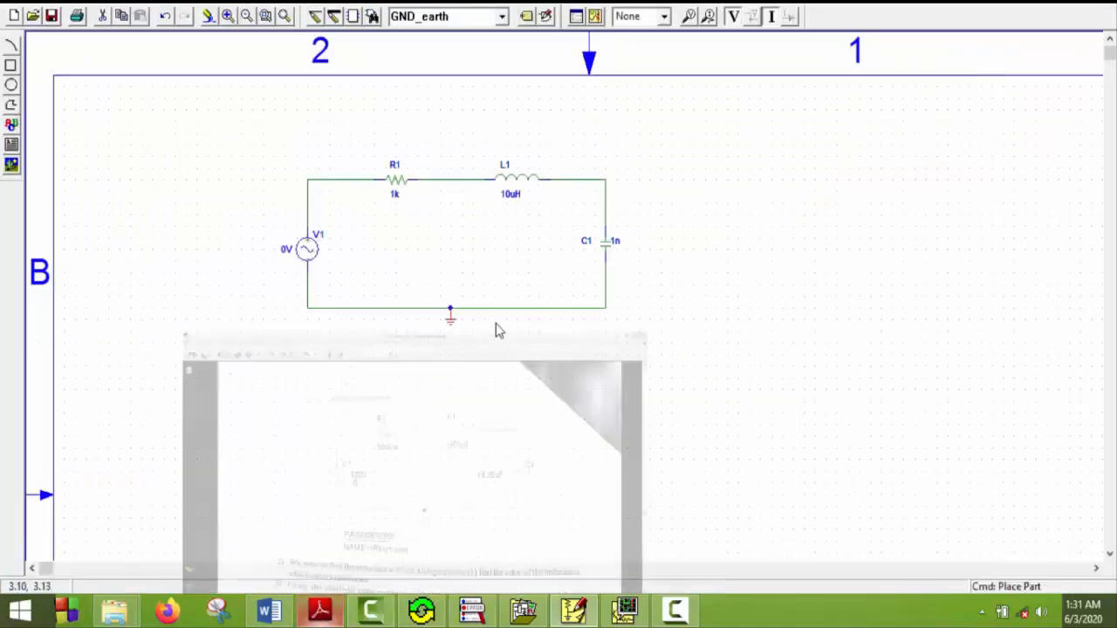
double_click(308, 252)
left_click(457, 263)
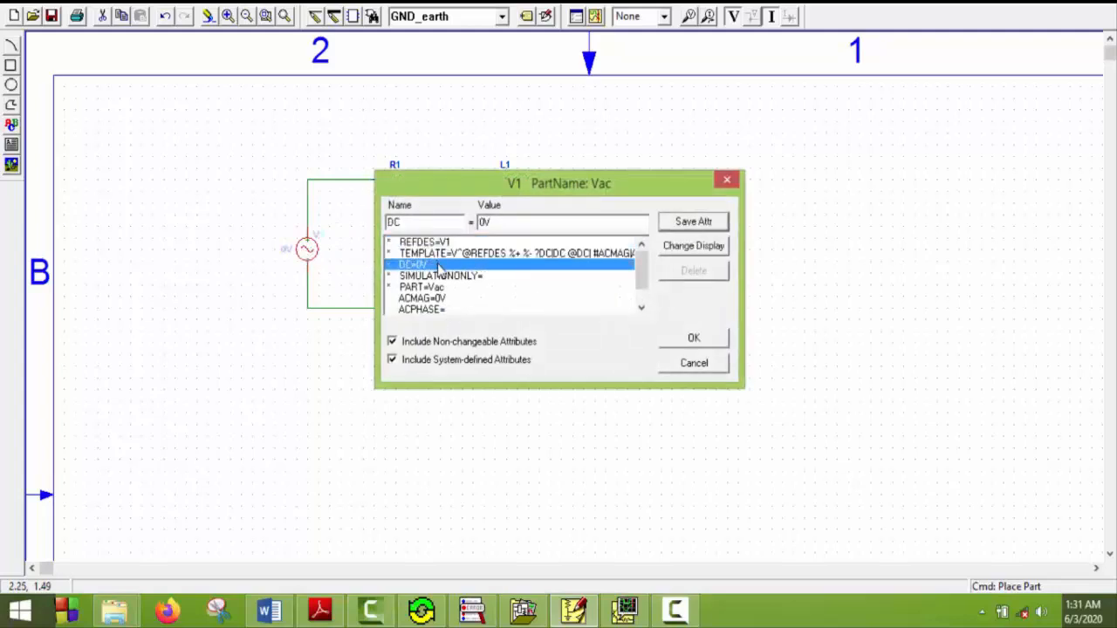
left_click(471, 299)
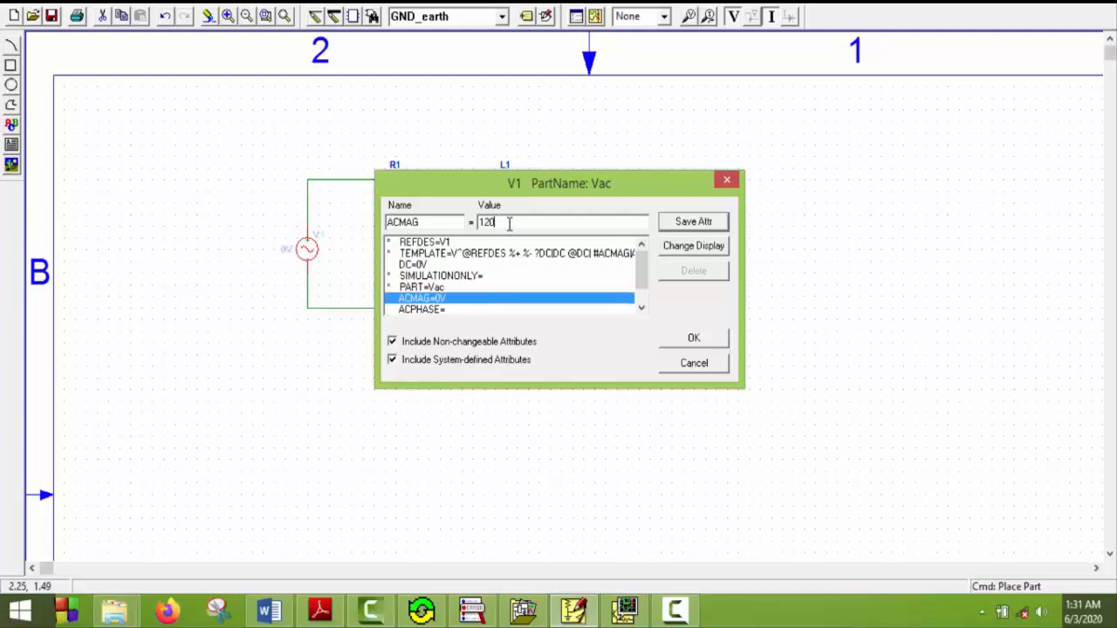
left_click(462, 310)
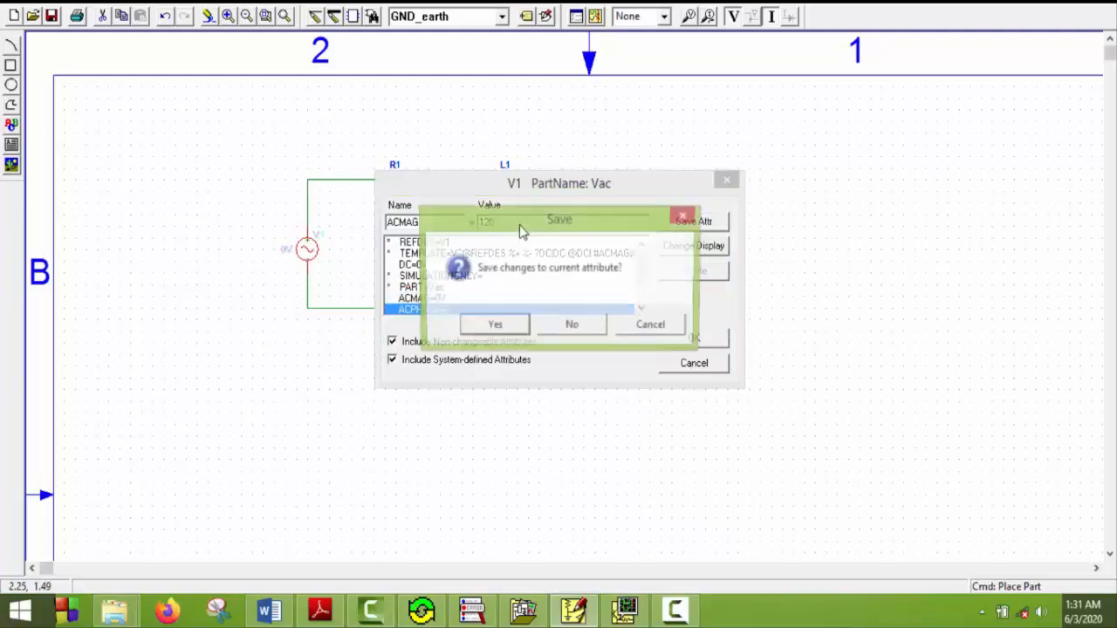
left_click(499, 328)
Step: Set source V1's ACPHASE attribute to 0, save it and accept the part's attributes
left_click(464, 311)
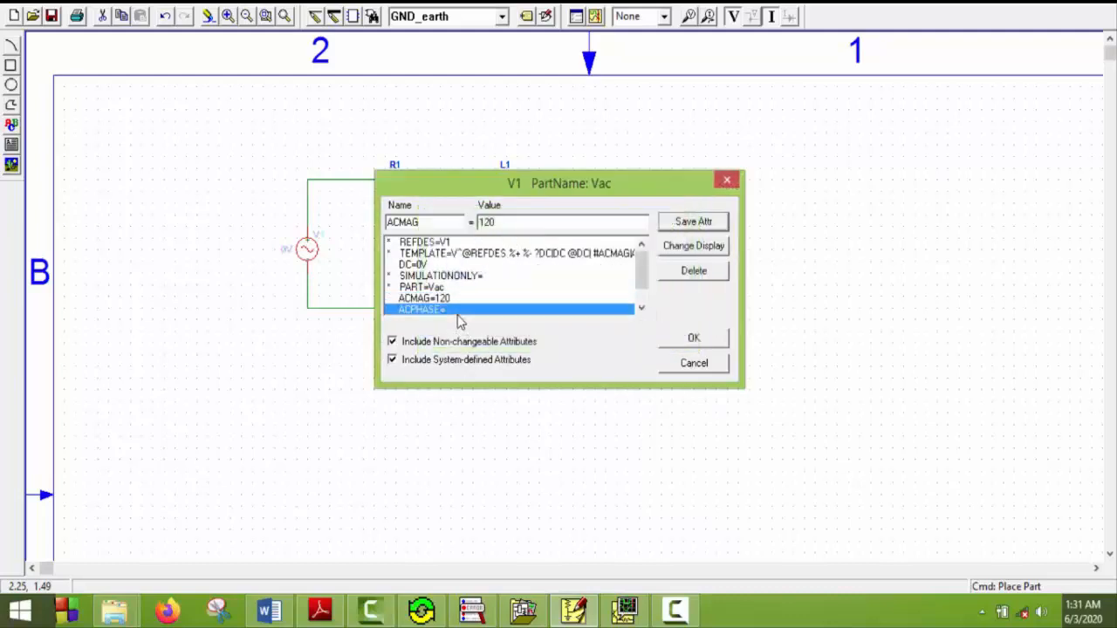
left_click(496, 222)
type("0")
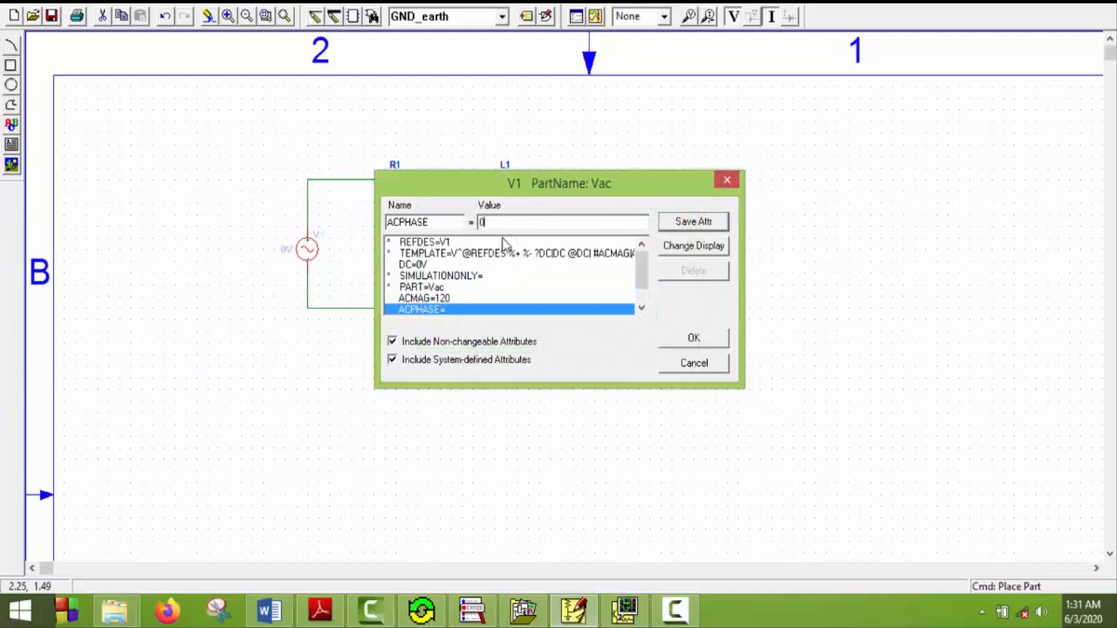
left_click(689, 225)
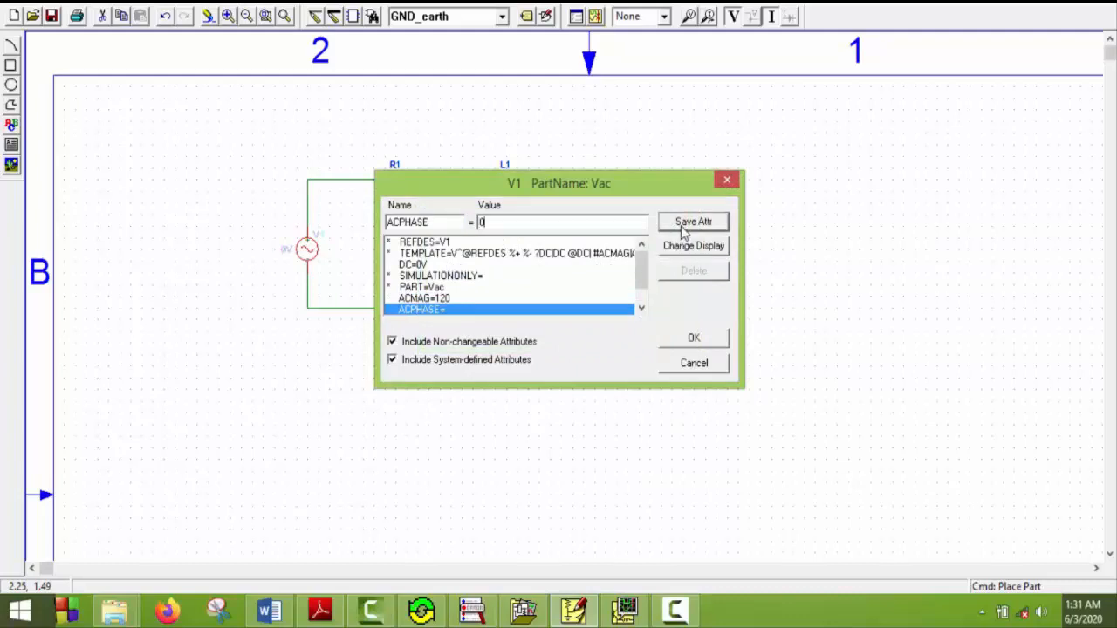
left_click(695, 339)
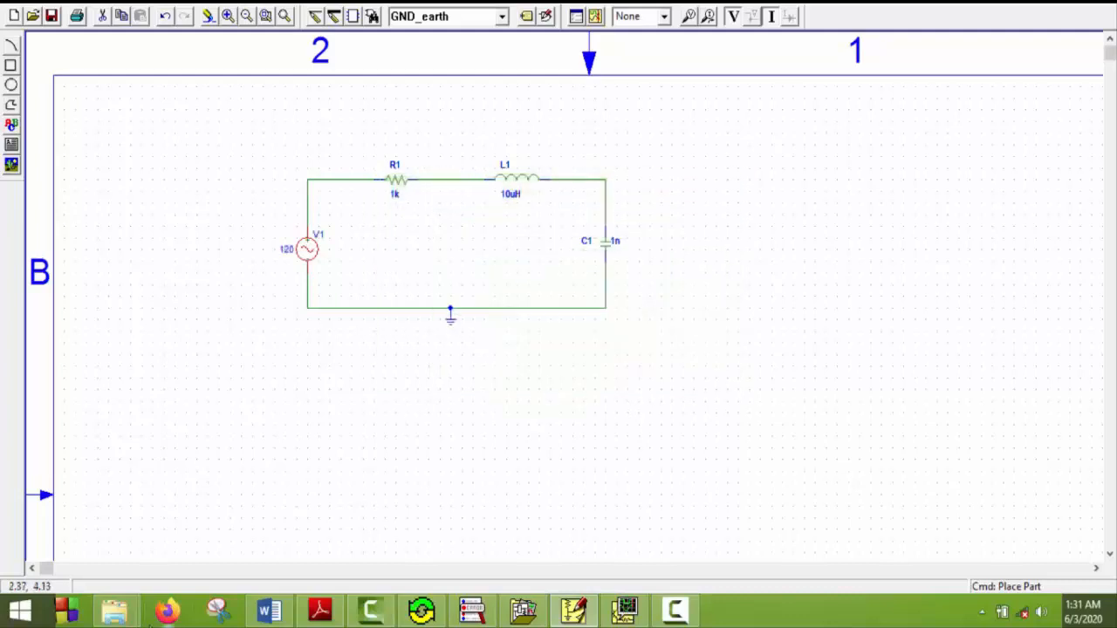
Step: Consult the reference circuit in Adobe Reader again and set resistor R1's value to 50 in the schematic
left_click(320, 609)
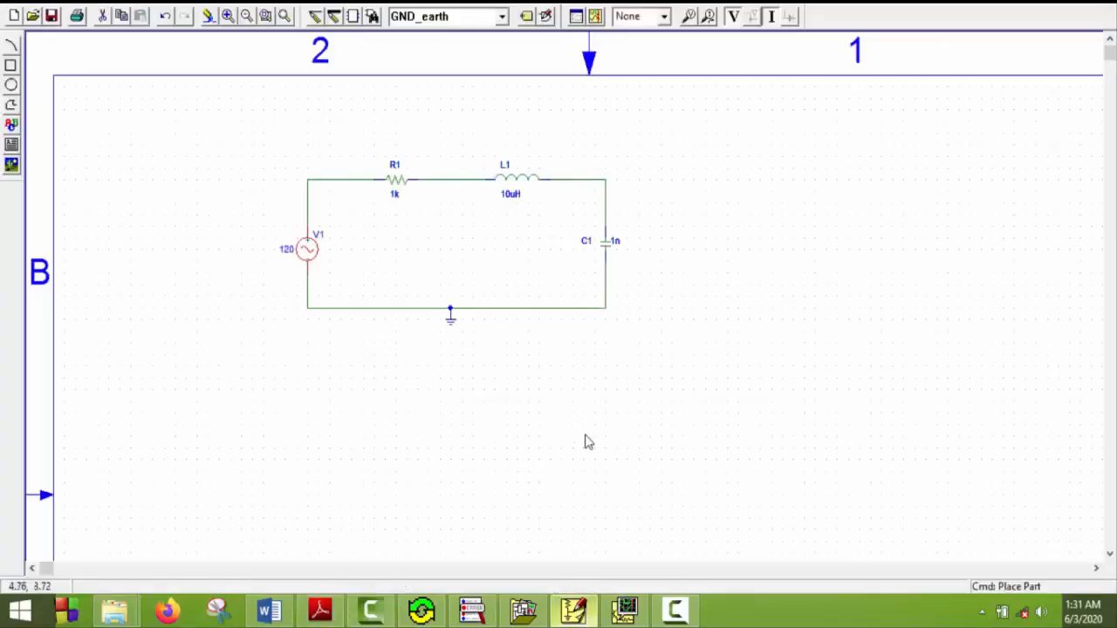
left_click(573, 609)
double_click(394, 194)
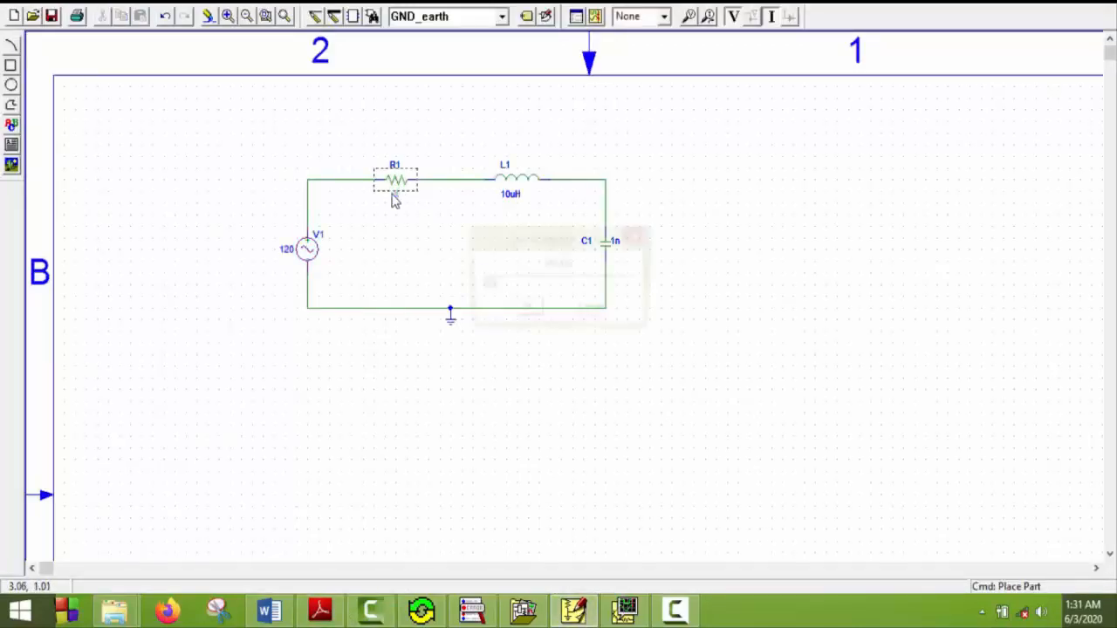
key("BackSpace")
type("50")
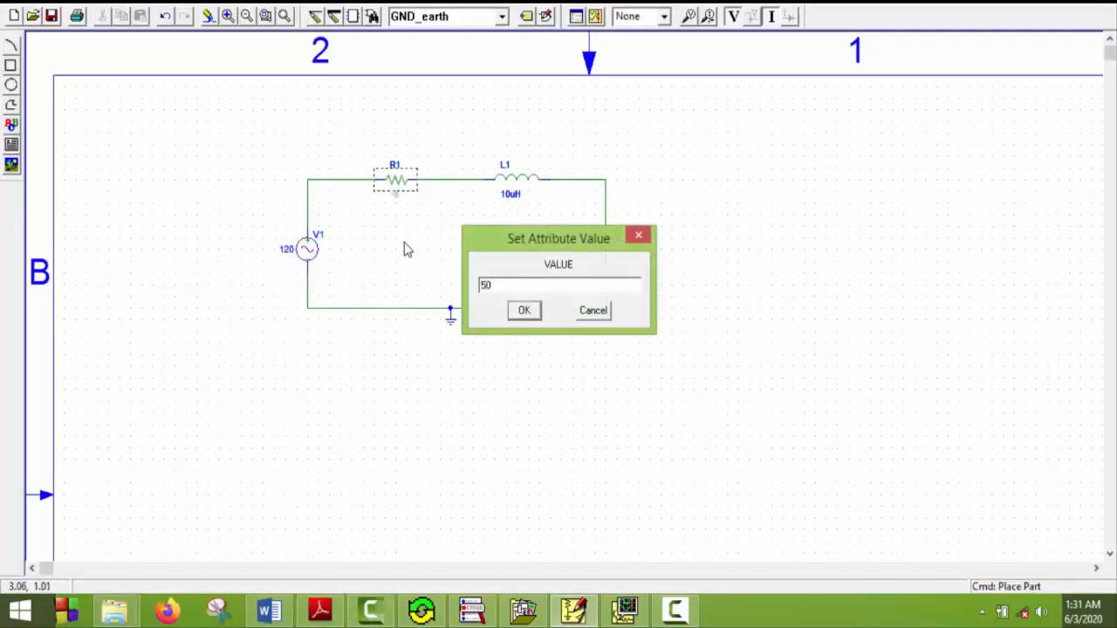
key("Return")
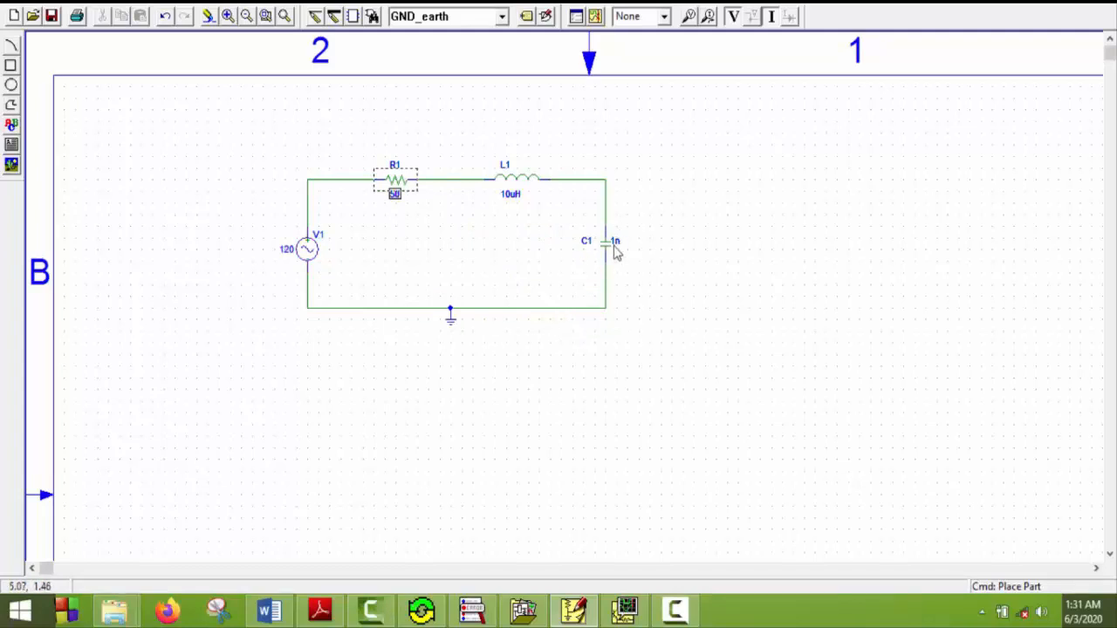
Step: Set capacitor C1's value to 13.26u
double_click(614, 243)
key("BackSpace")
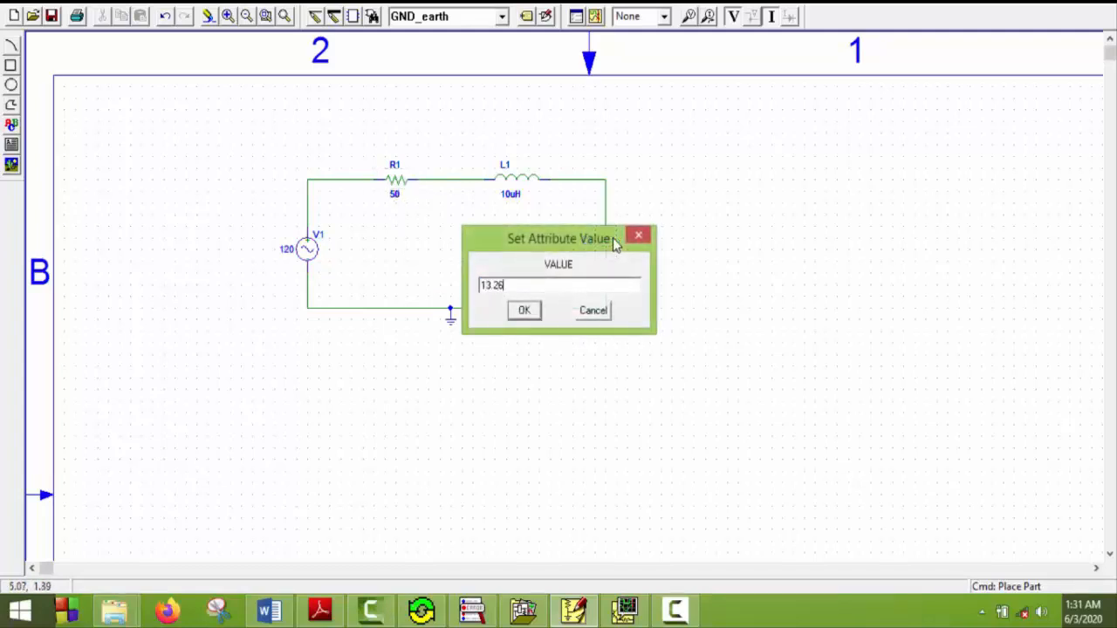
type("13.26u")
left_click(524, 311)
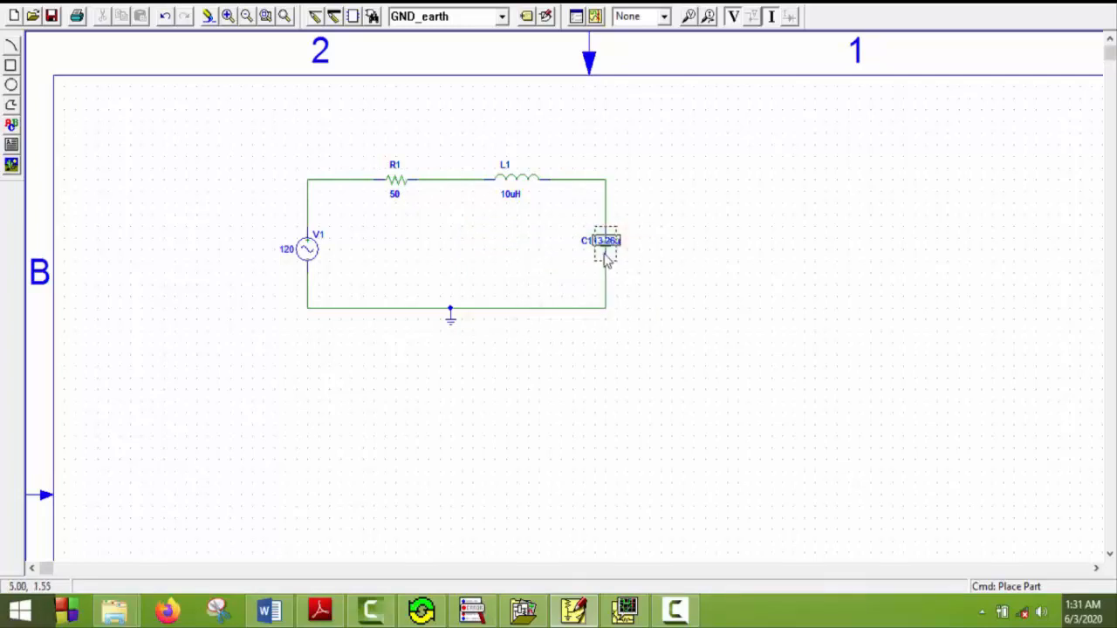
Step: Review the reference circuit in Adobe Reader and the parametric sweep steps in the Word document, then return to the schematic
left_click(320, 609)
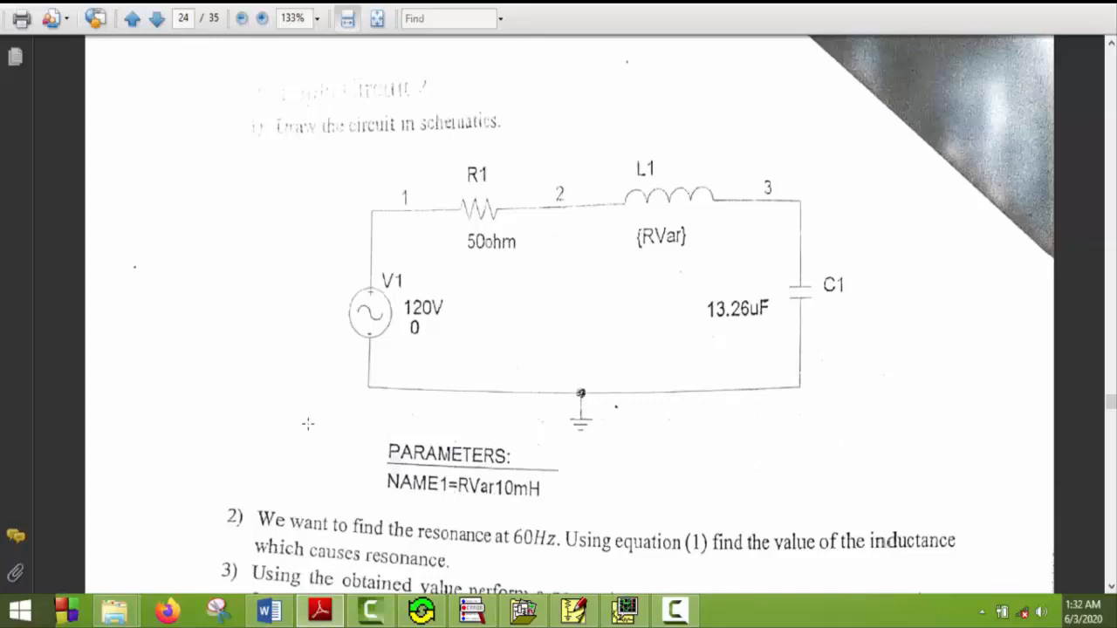
left_click(268, 611)
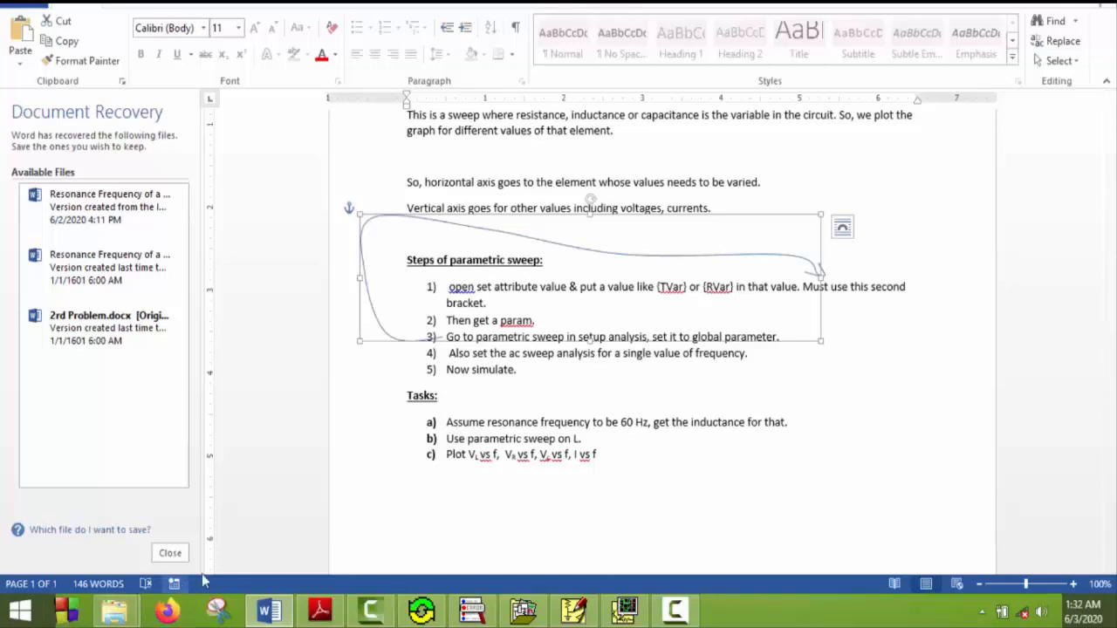
left_click(573, 610)
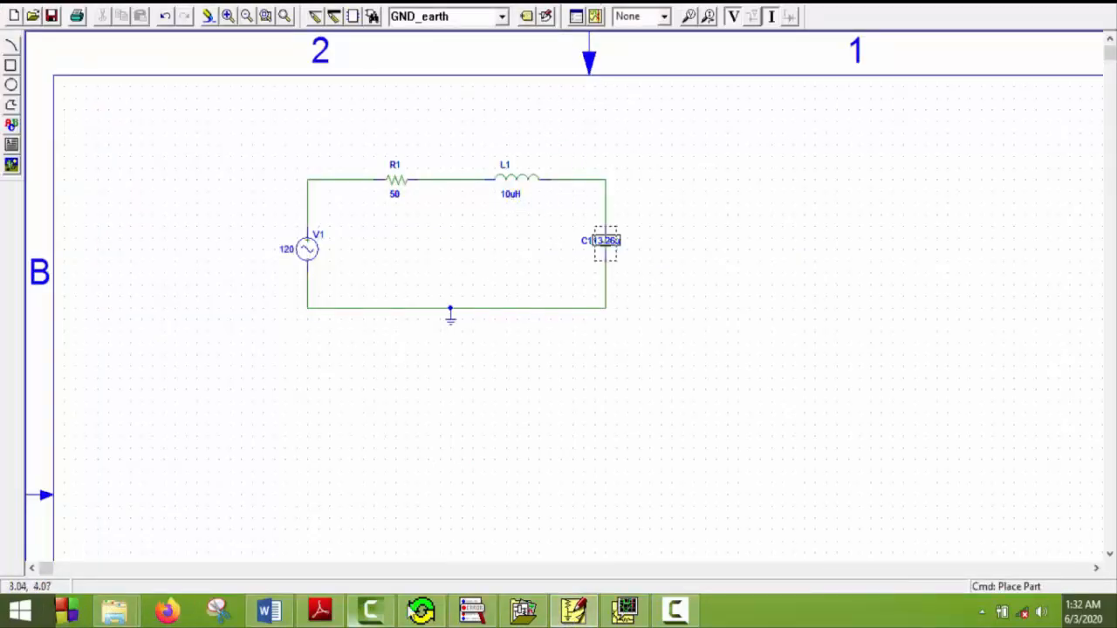
mouse_move(315, 613)
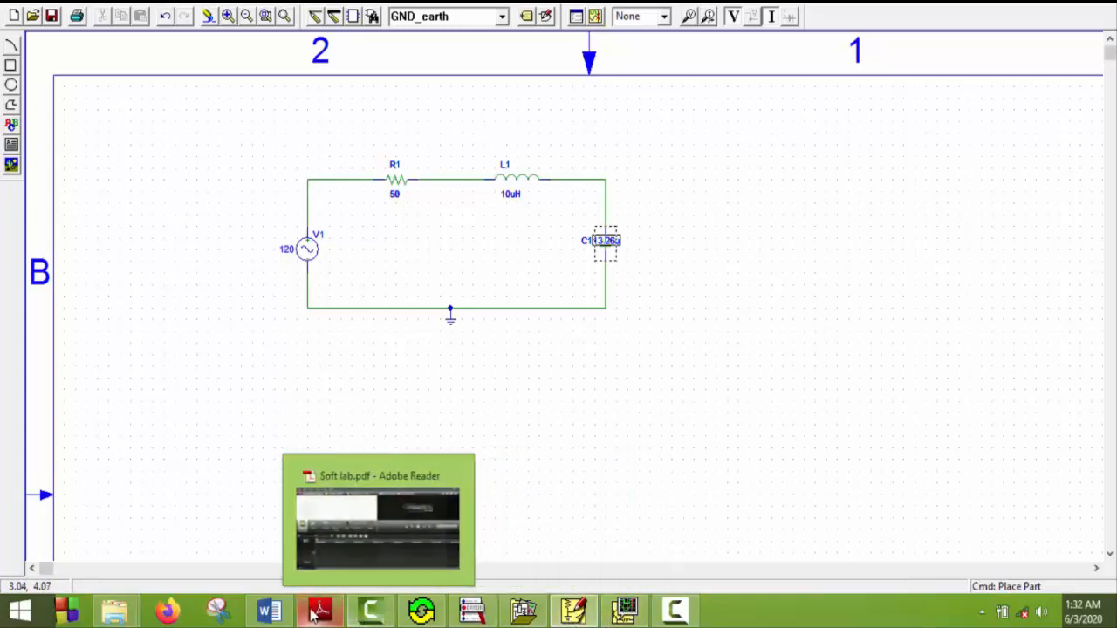
left_click(269, 610)
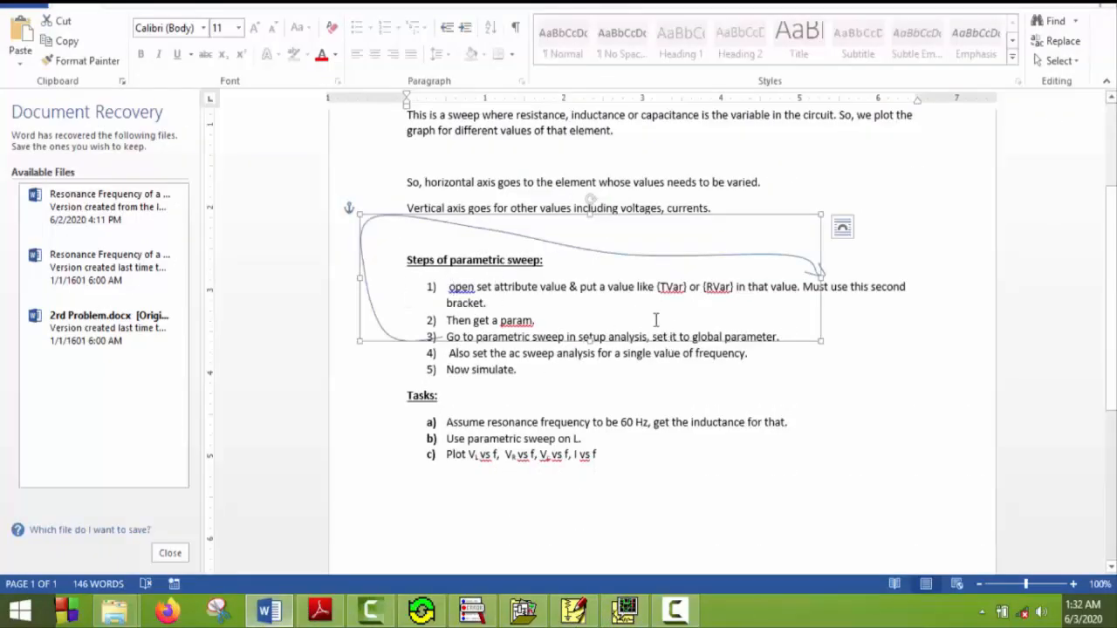
left_click(573, 610)
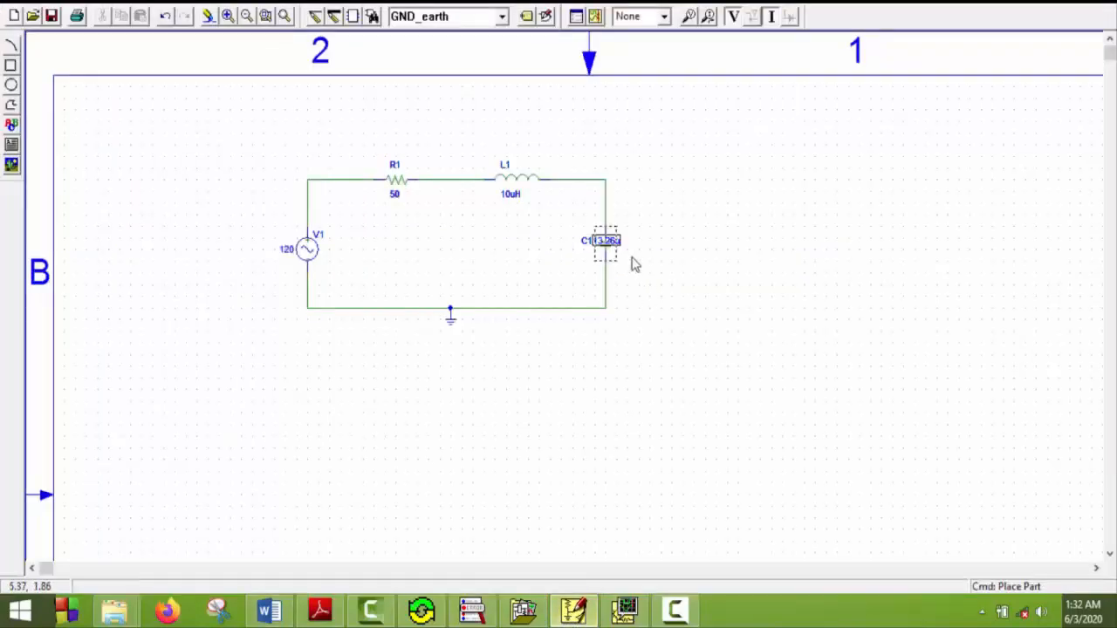
Step: Check the parametric sweep instructions in the Word document and set inductor L1's value to {RVar} in the schematic
double_click(514, 197)
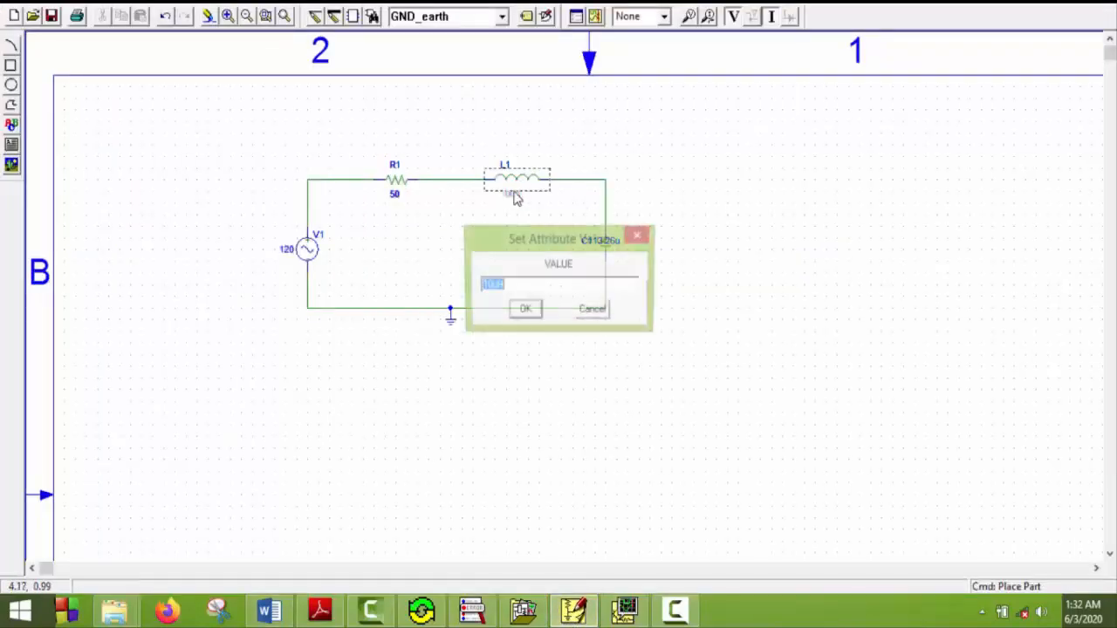
left_click(516, 283)
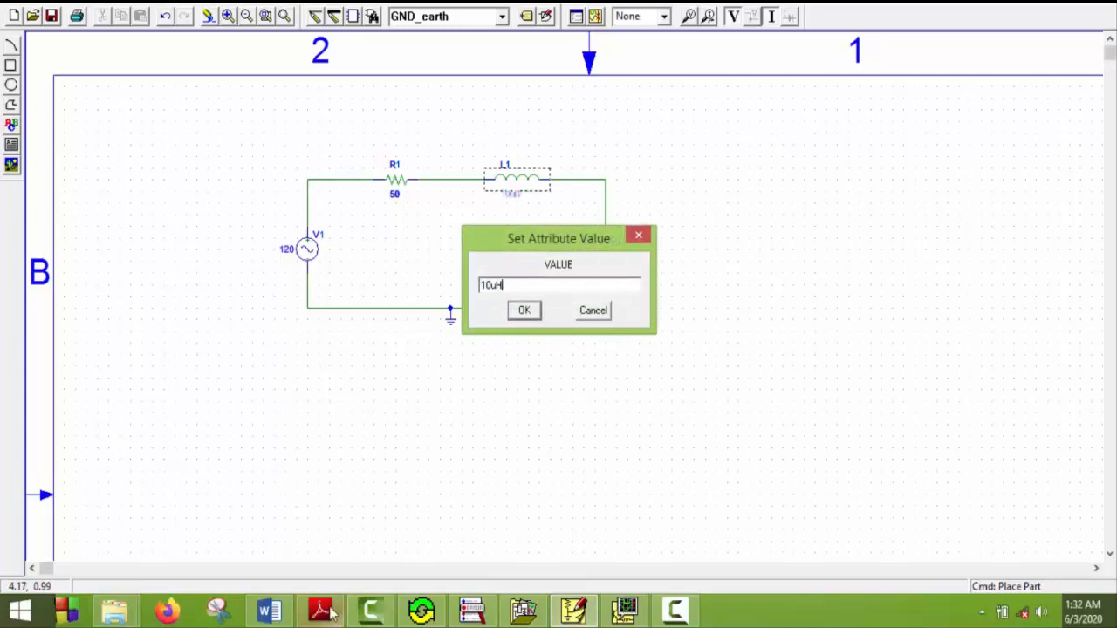
left_click(268, 610)
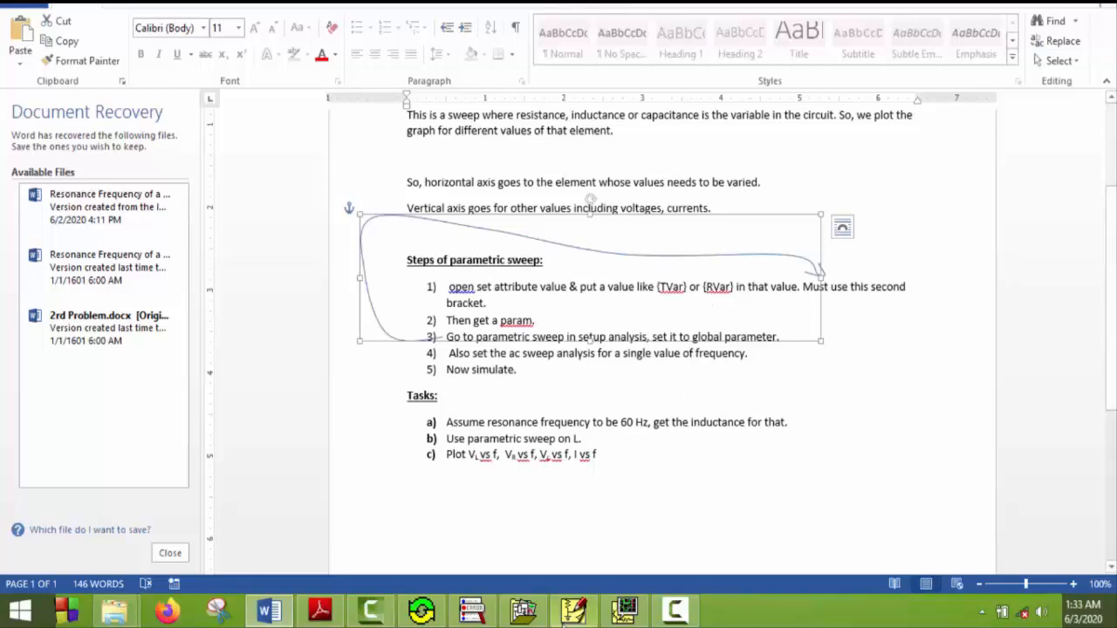
left_click(573, 610)
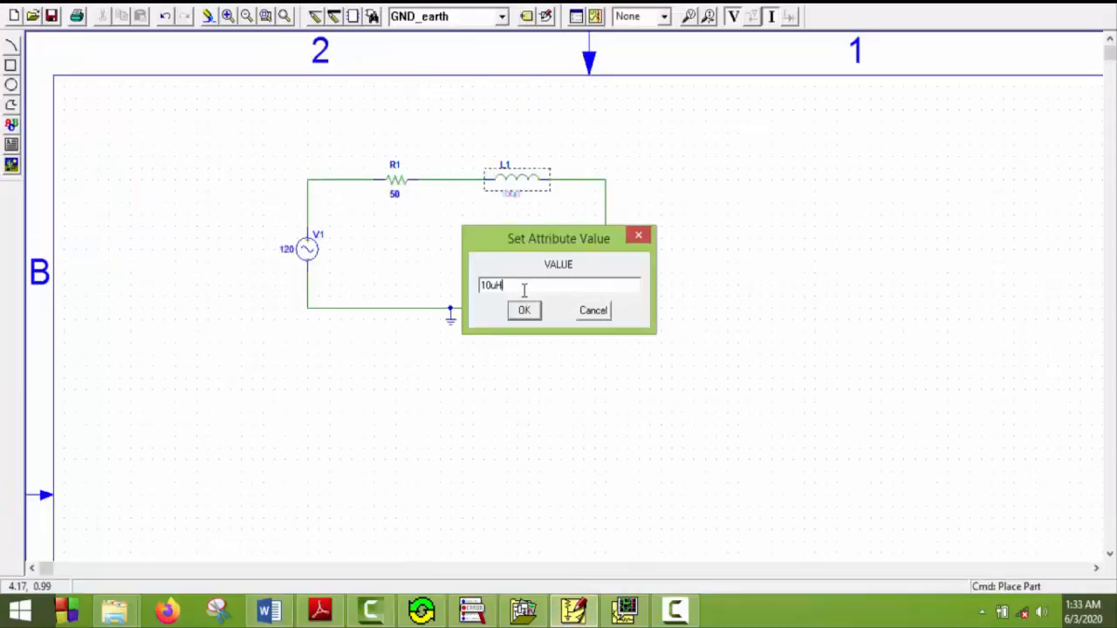
key("BackSpace")
key("BackSpace")
key("BackSpace")
key("BackSpace")
type("0RVar}")
left_click(525, 311)
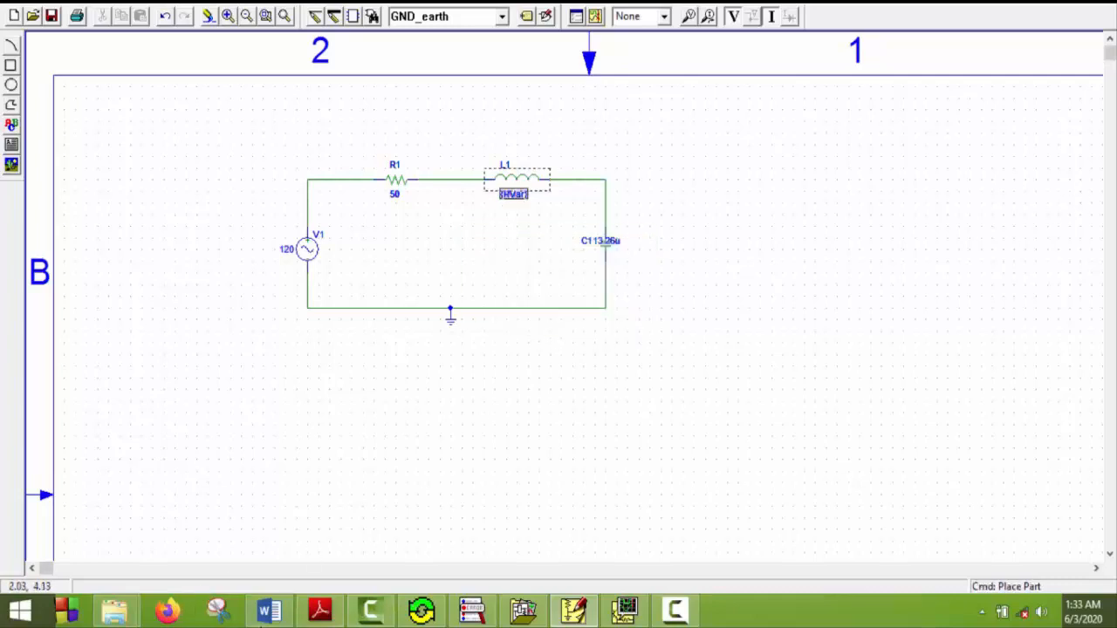
Step: Consult the sweep steps in Word again and place one param part above and beyond the circuit's capacitor side
left_click(268, 609)
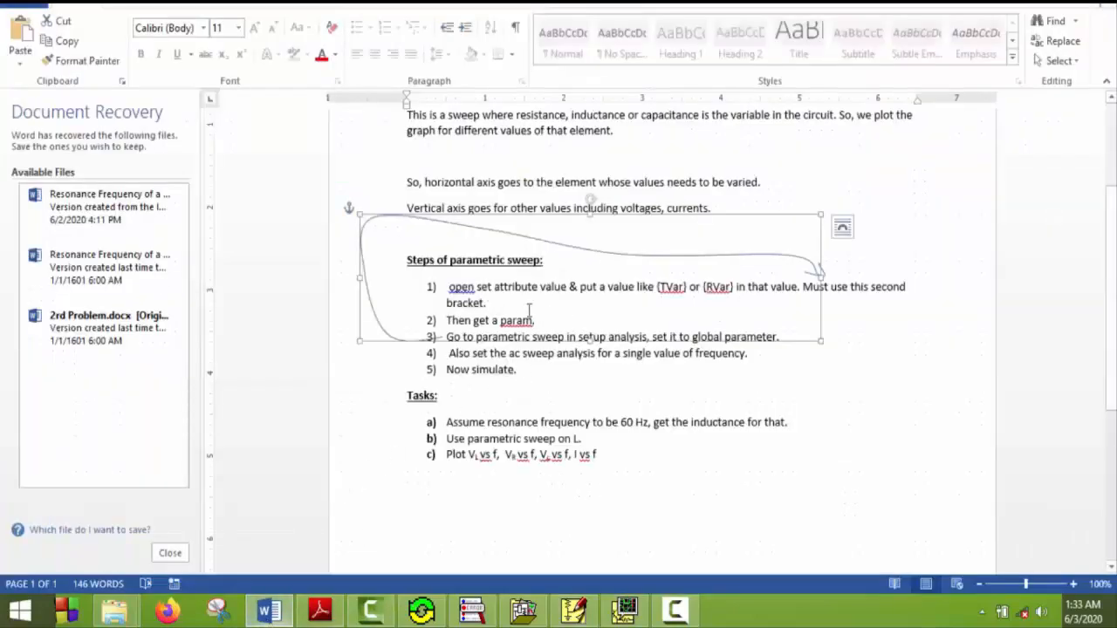
left_click(268, 609)
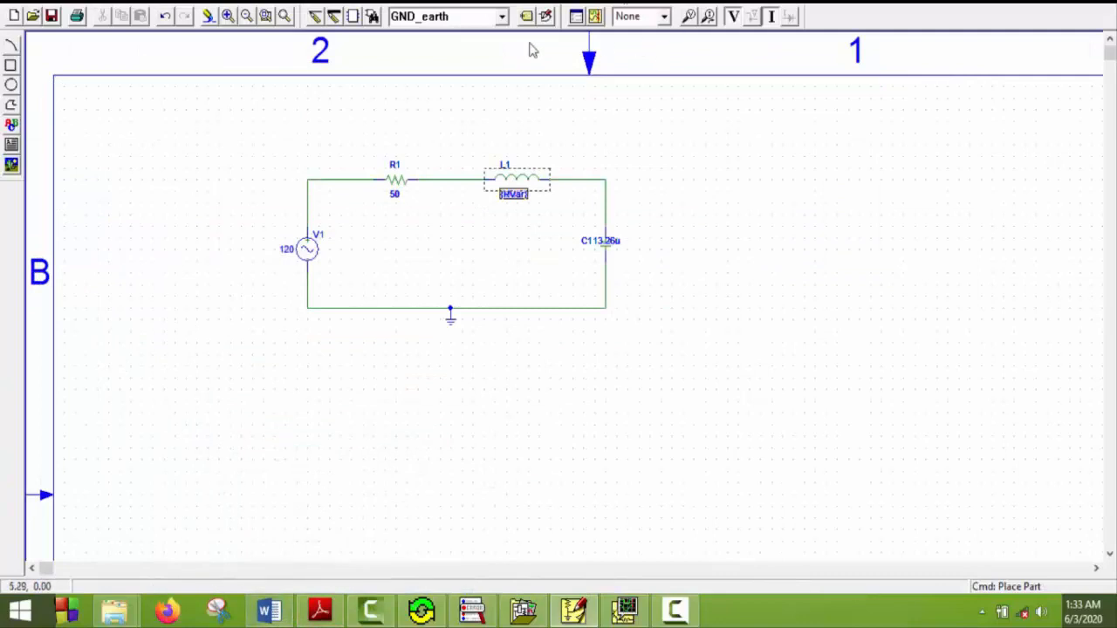
left_click(501, 16)
left_click(441, 62)
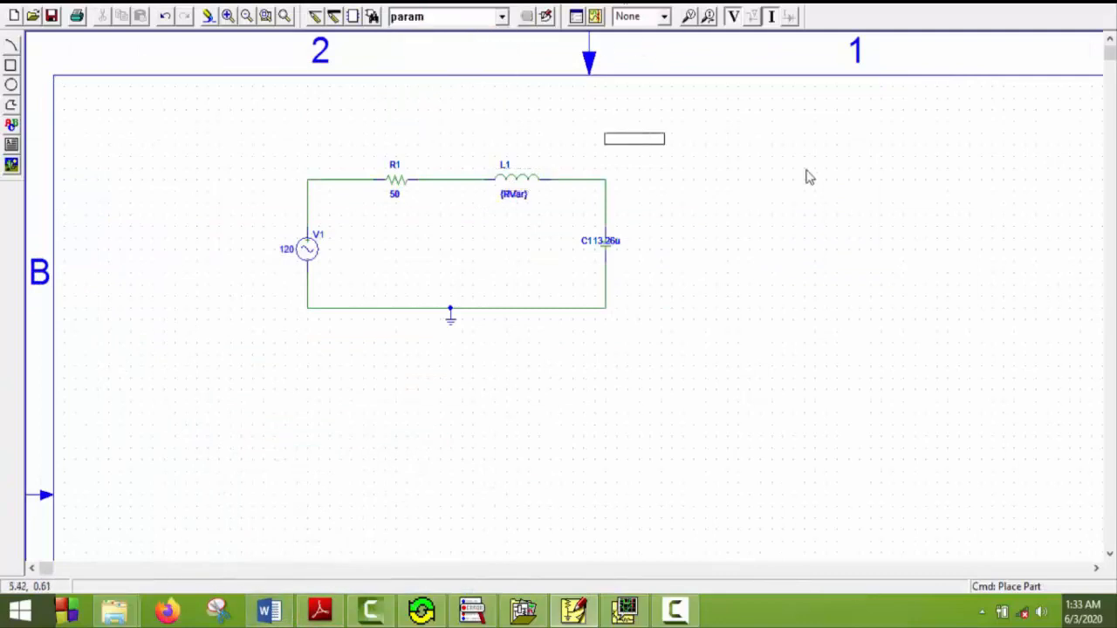
left_click(722, 123)
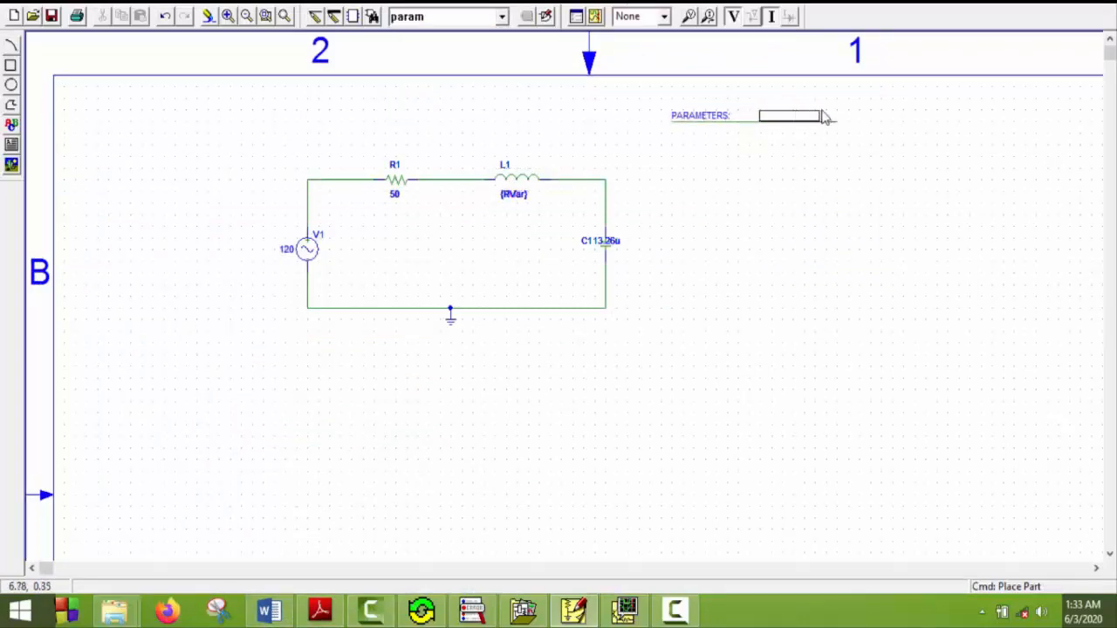
key("Escape")
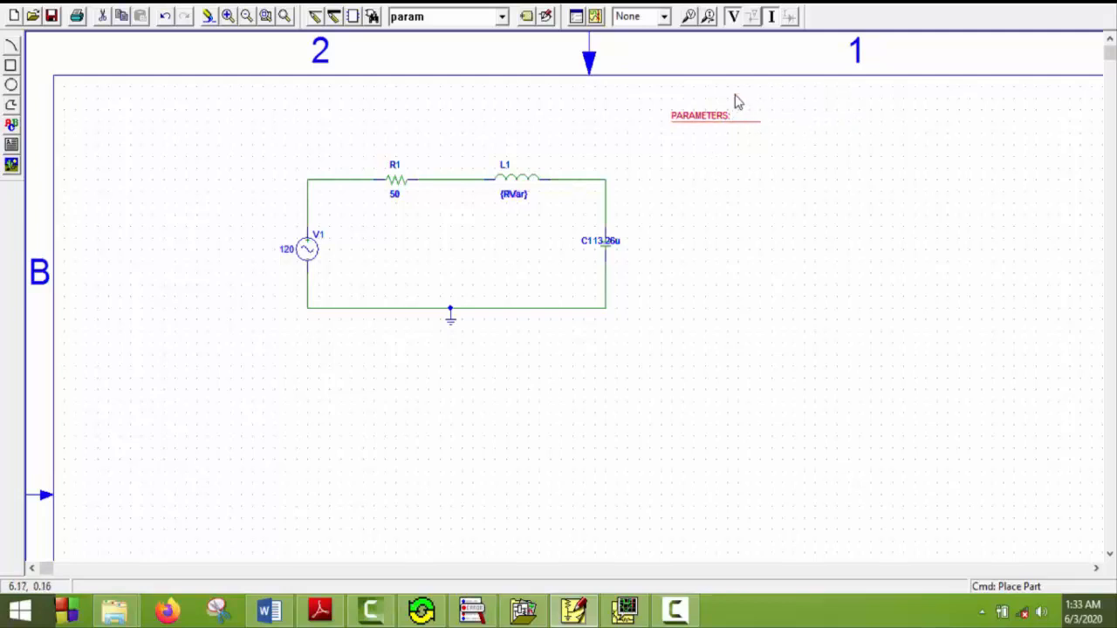
Step: Open the PARAMETERS part's attributes, set NAME1 to RVar and save that attribute
double_click(706, 122)
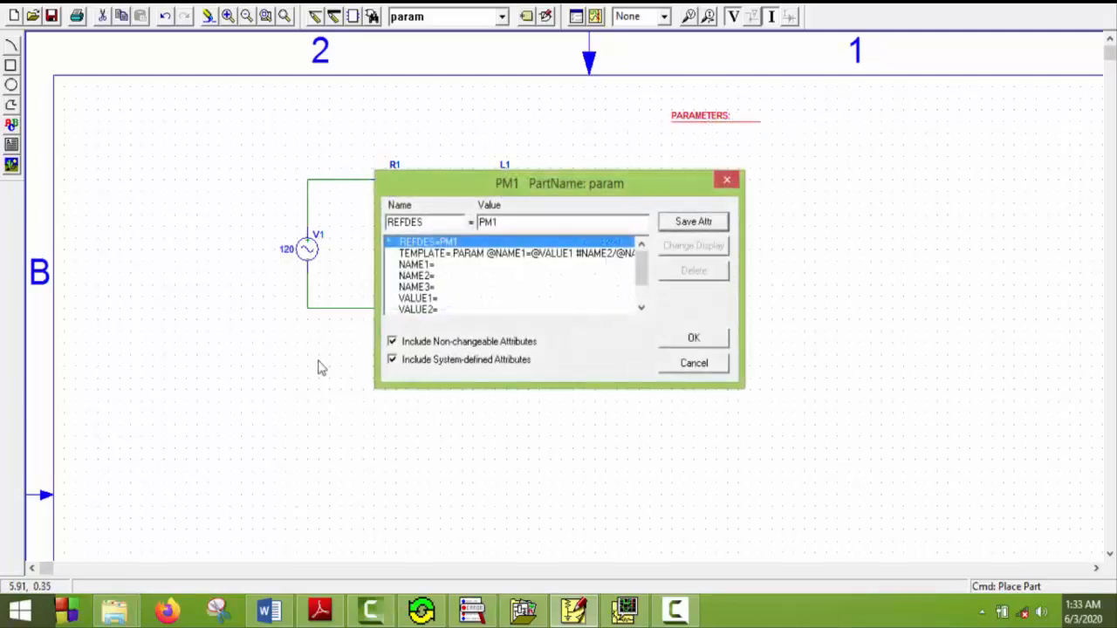
left_click(420, 266)
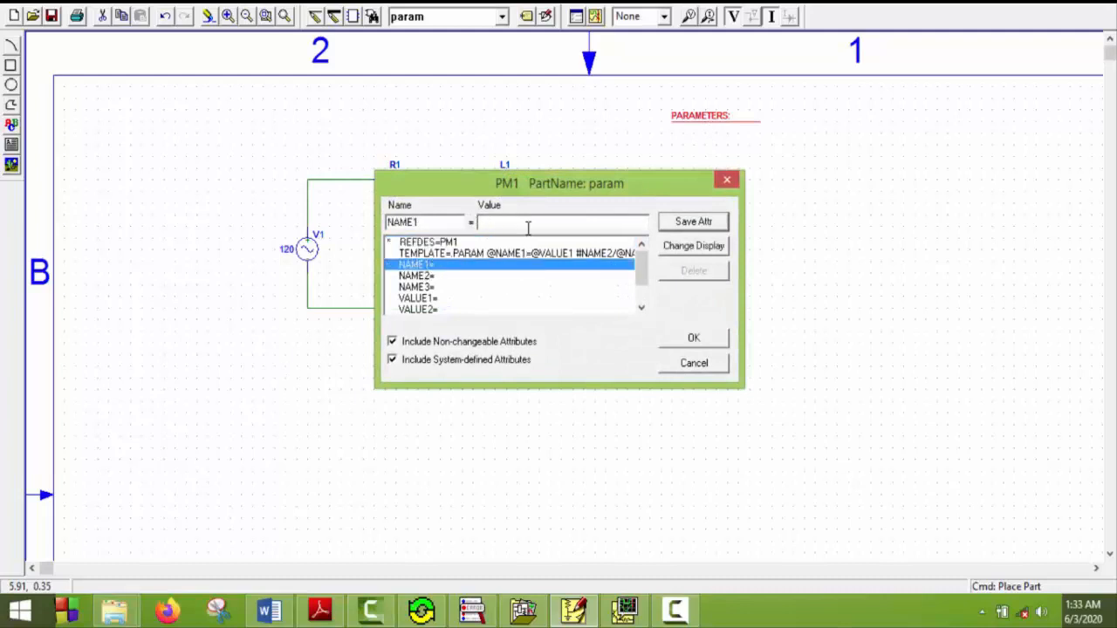
left_click_drag(558, 184, 816, 171)
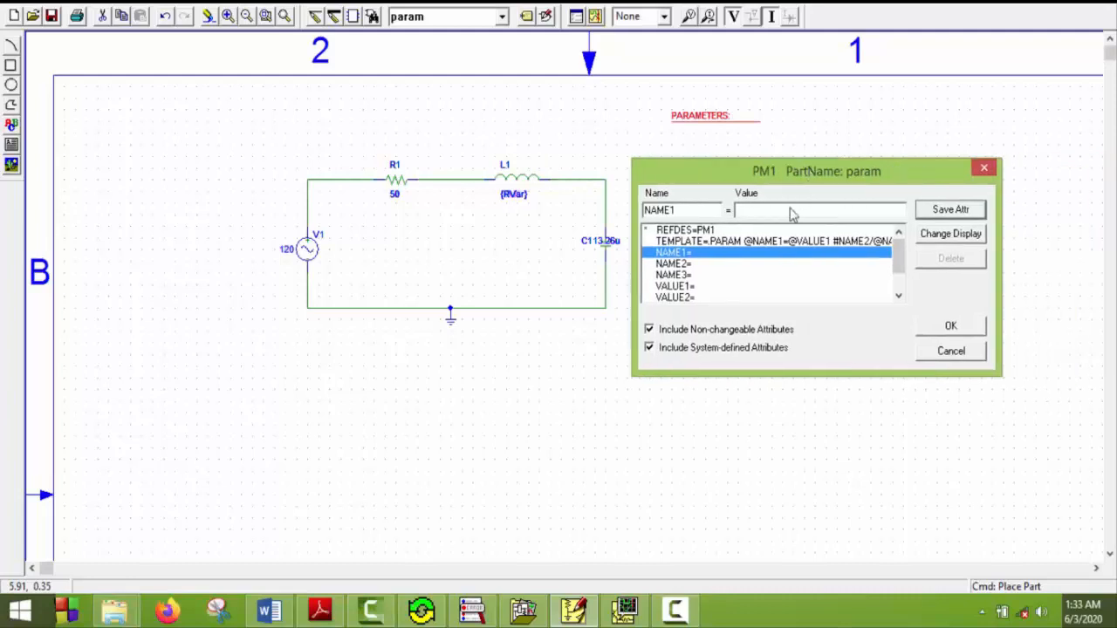
type("RVar")
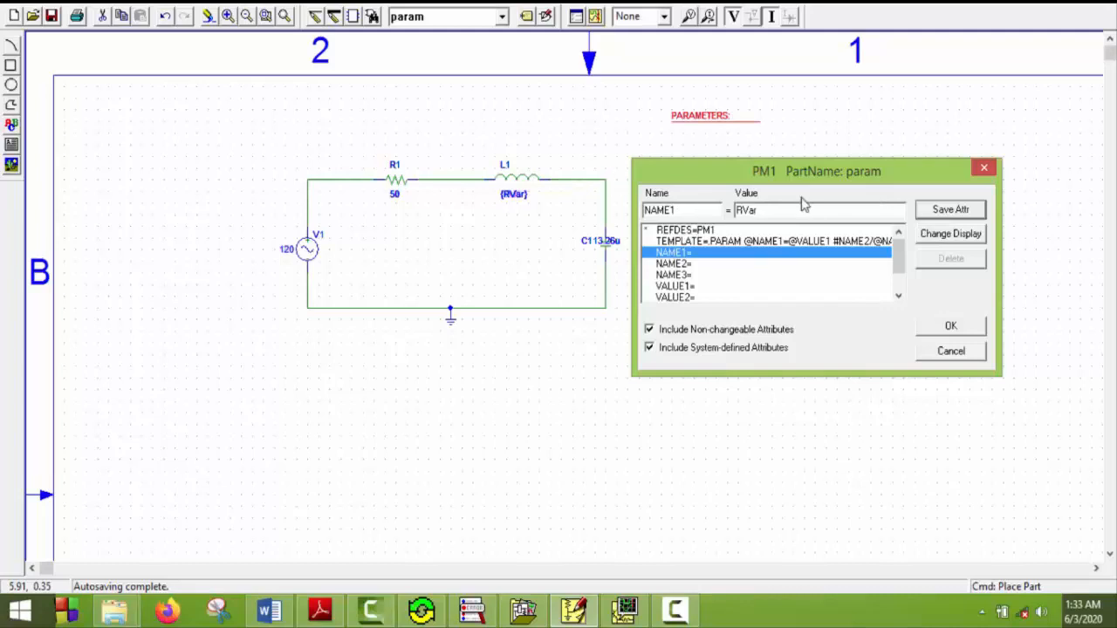
left_click(922, 213)
Step: Set the PARAMETERS part's VALUE1 attribute to 10mH, save it and accept the part's attributes
left_click(681, 287)
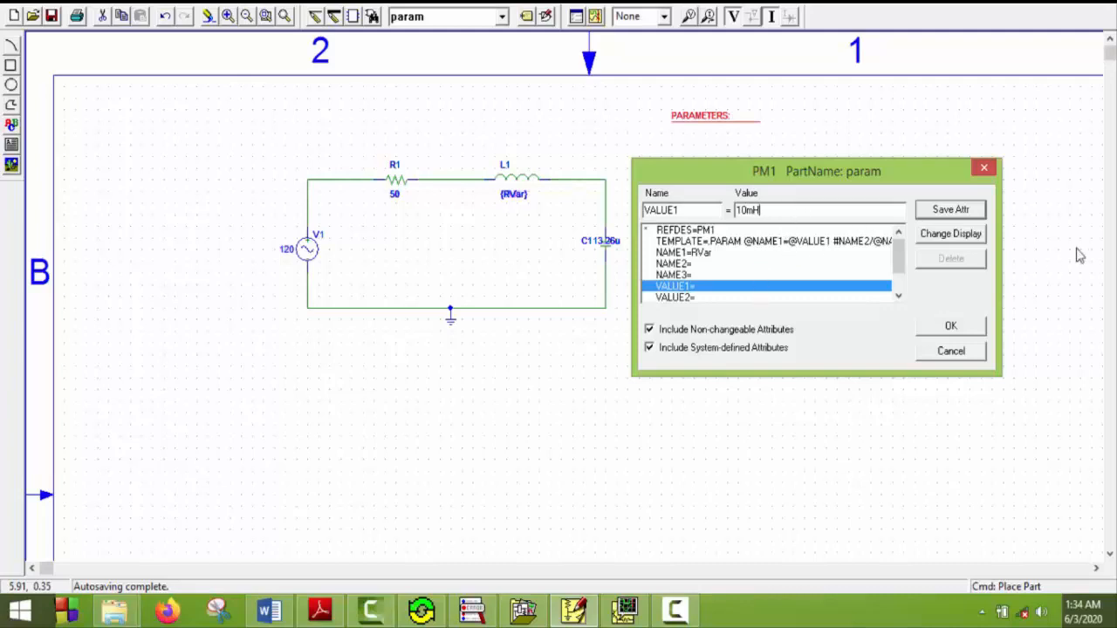
left_click(949, 210)
left_click(950, 326)
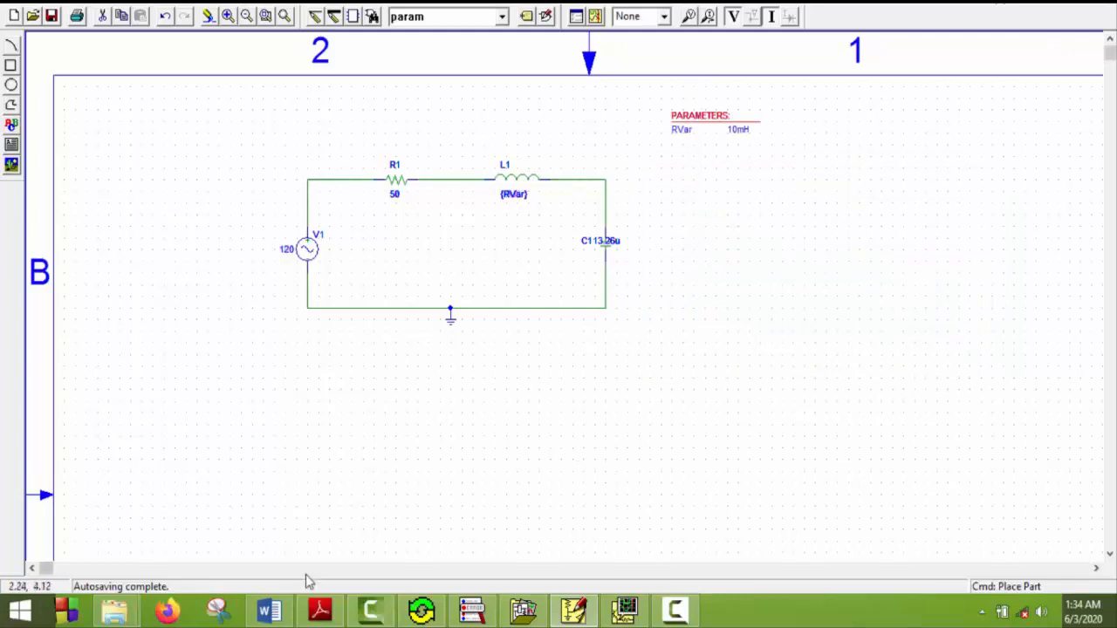
Step: Review the next sweep step in Word and set the schematic's parametric analysis to a linear sweep of a global parameter
left_click(269, 610)
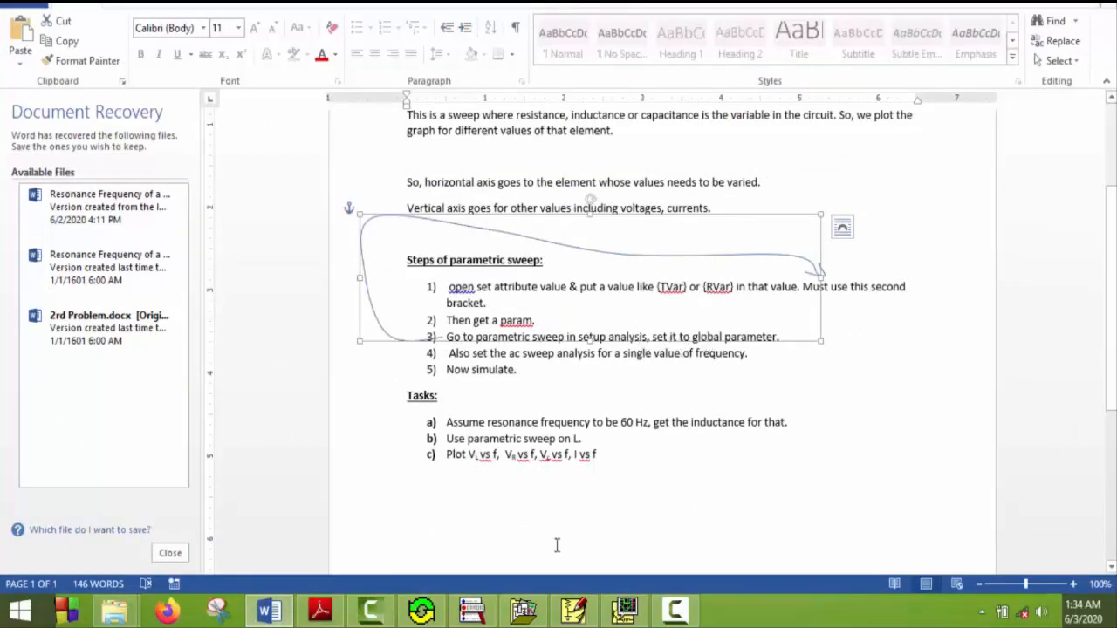
left_click(573, 611)
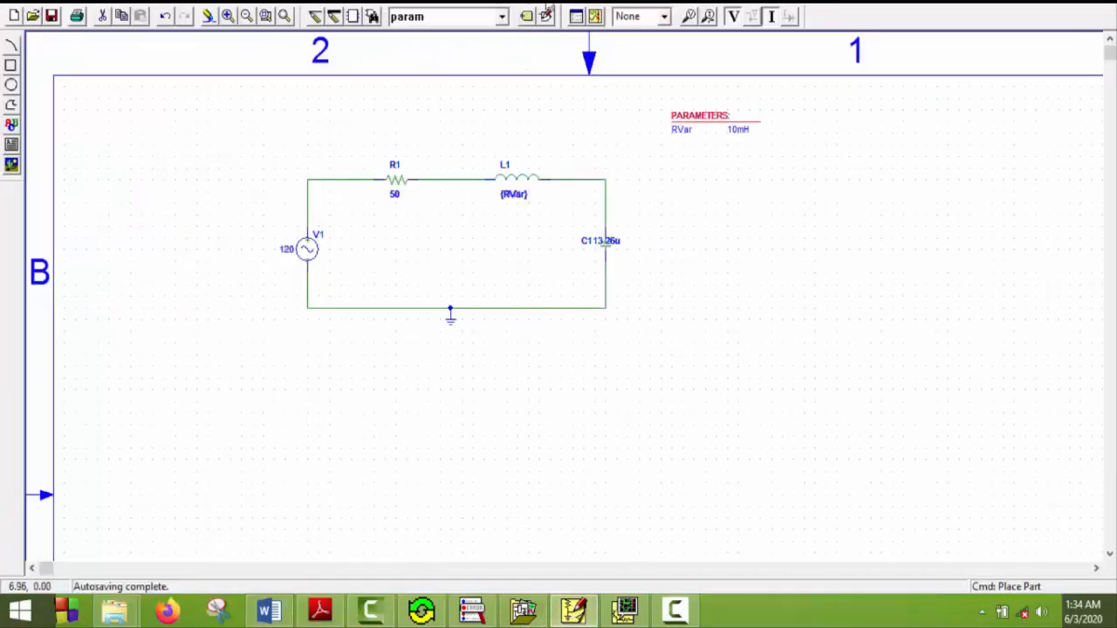
left_click(576, 16)
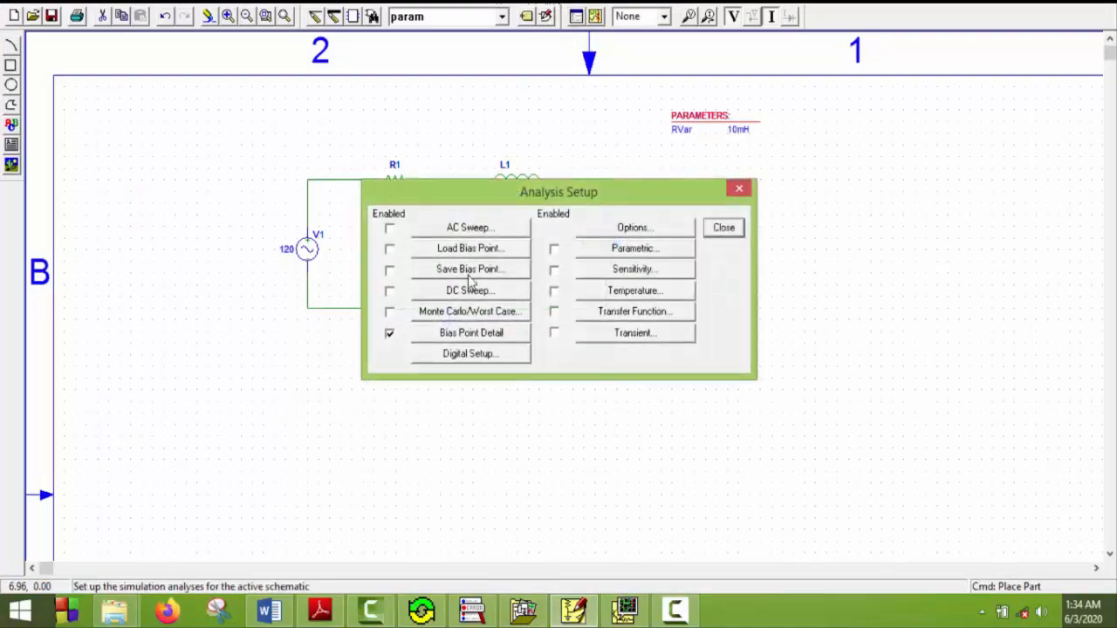
left_click(586, 250)
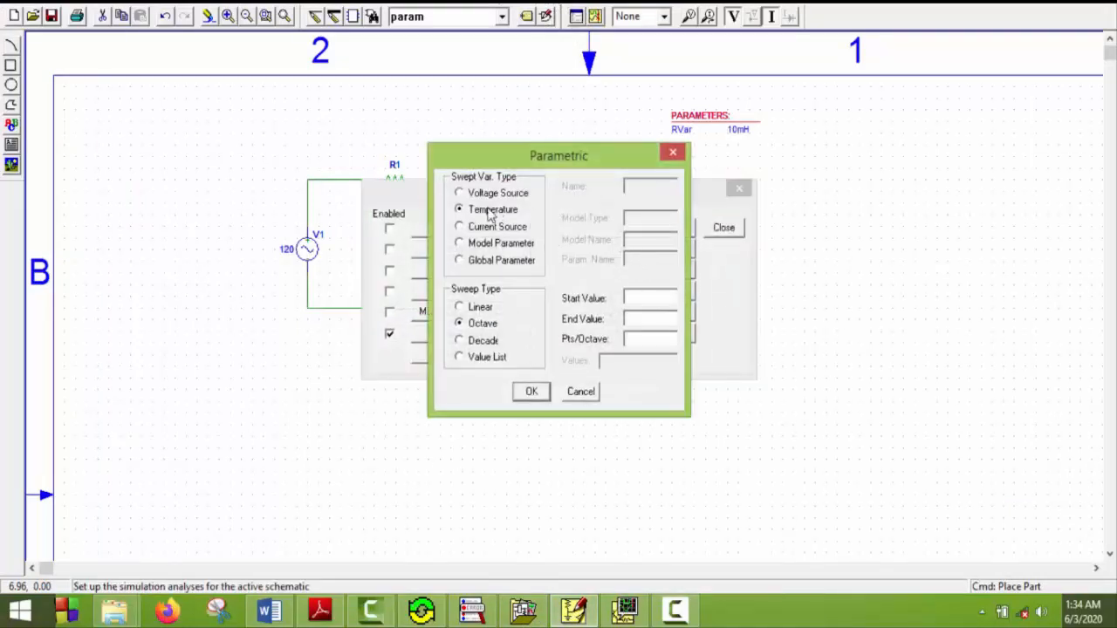
left_click(460, 262)
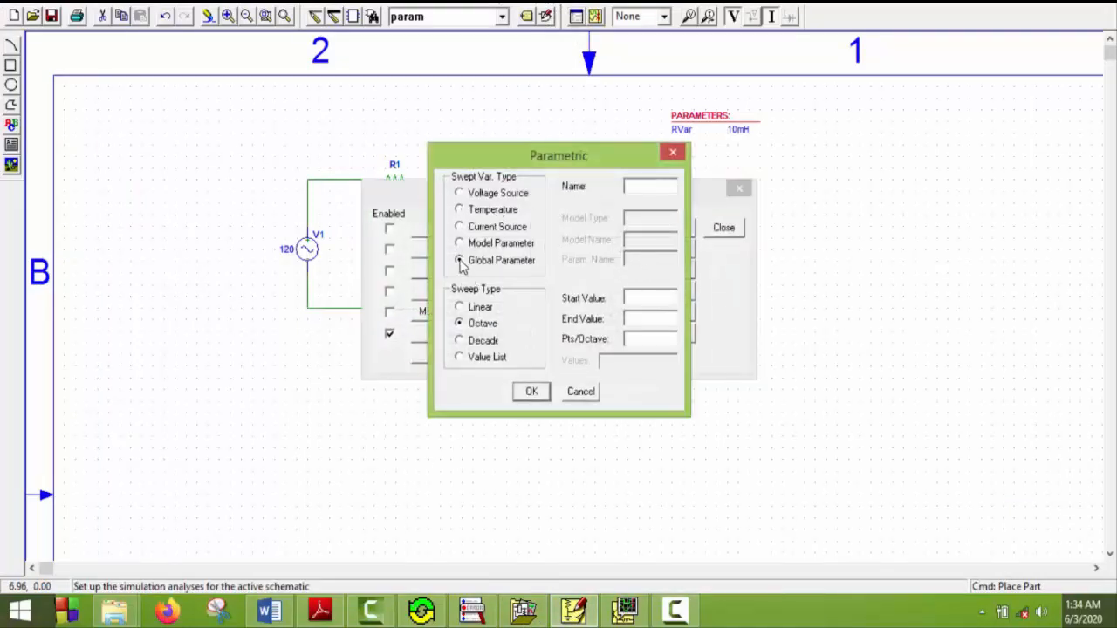
left_click(460, 307)
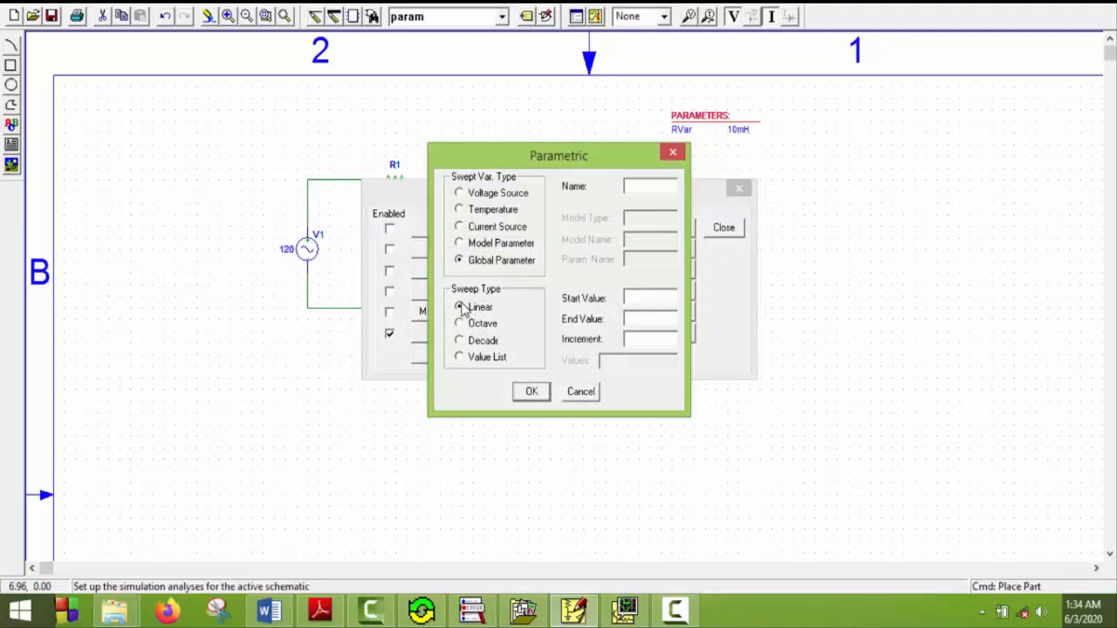
Step: Sweep parameter RVar from 0.1 to 2 in increments of 0.01, accept the parametric settings and close the analysis setup
left_click(635, 187)
type("RVar")
left_click(637, 295)
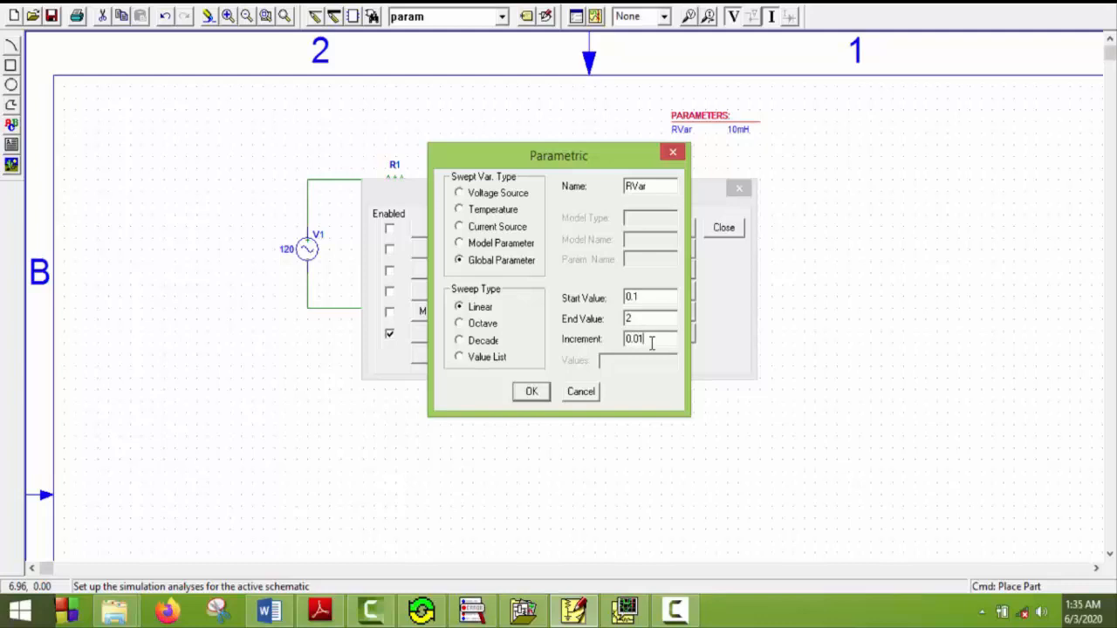
left_click(533, 392)
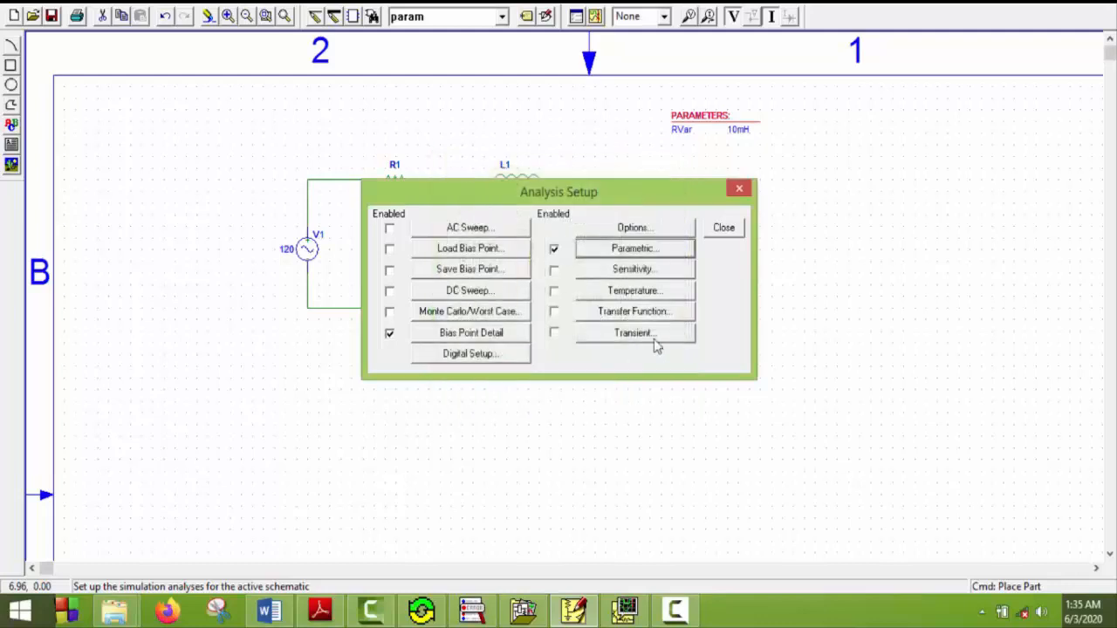
left_click(724, 229)
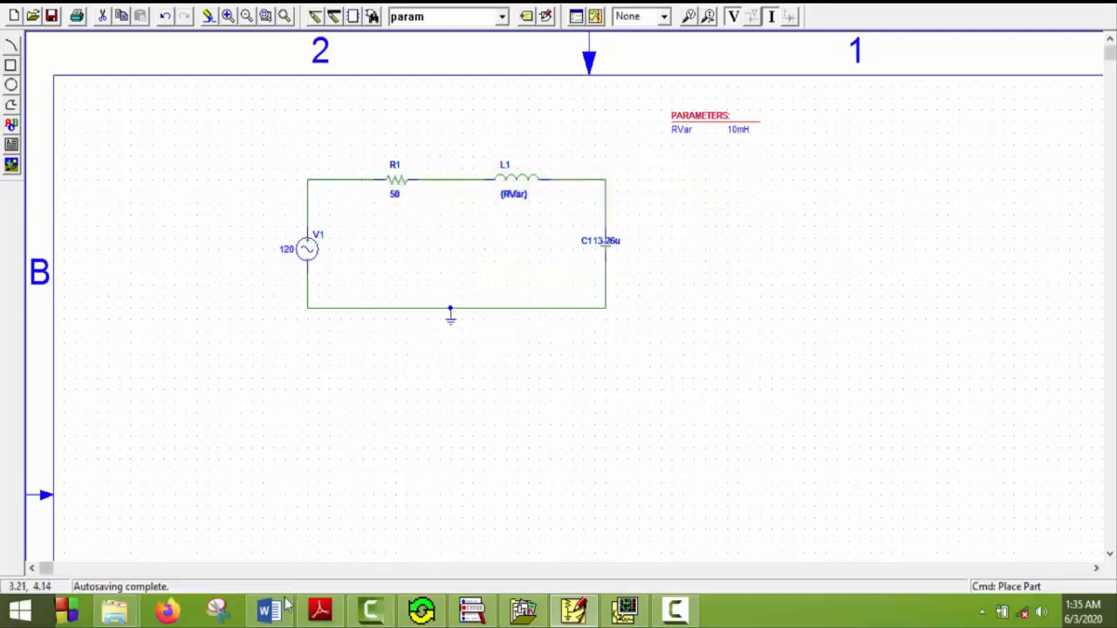
Step: Check the AC sweep instruction in Word and configure a linear AC sweep with 1 point, start and end frequency 60, then close the setup
left_click(269, 610)
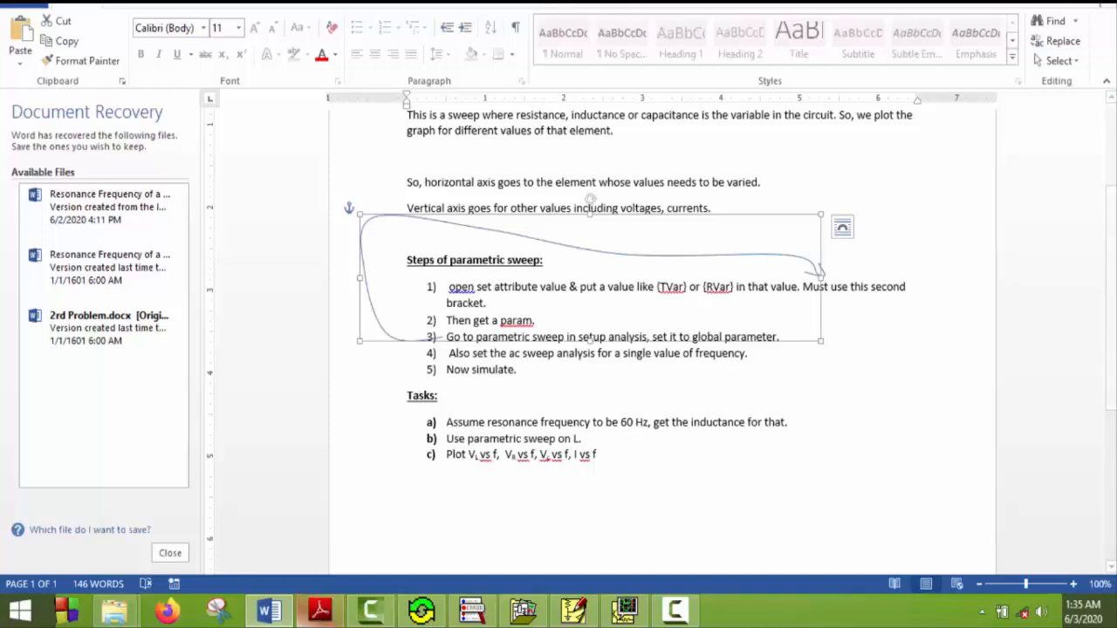
left_click(573, 610)
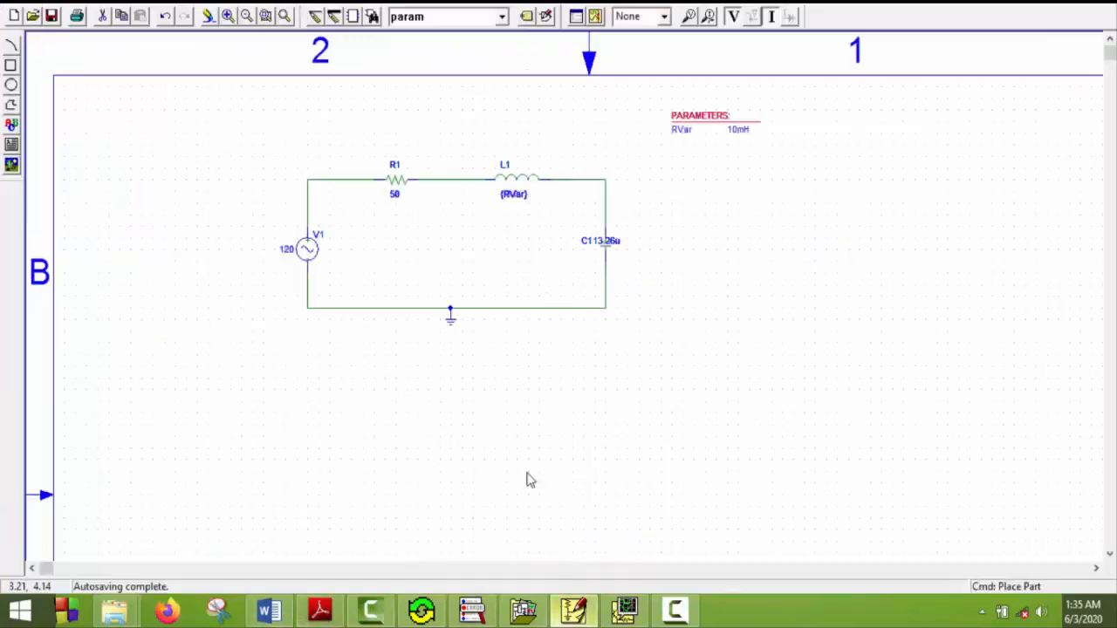
left_click(594, 16)
left_click(442, 229)
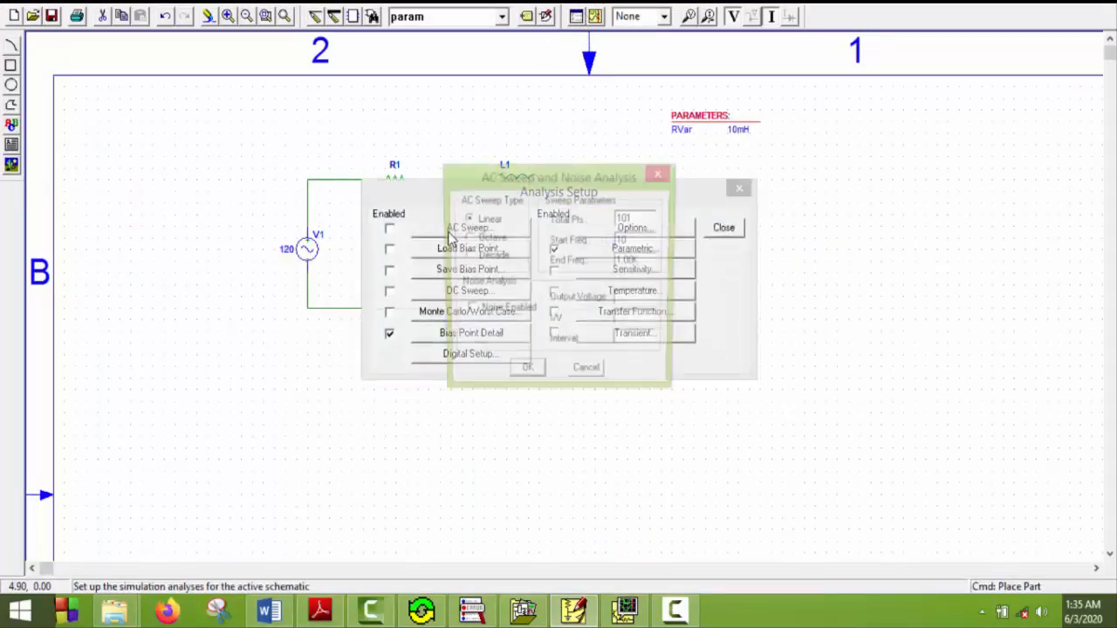
left_click(641, 219)
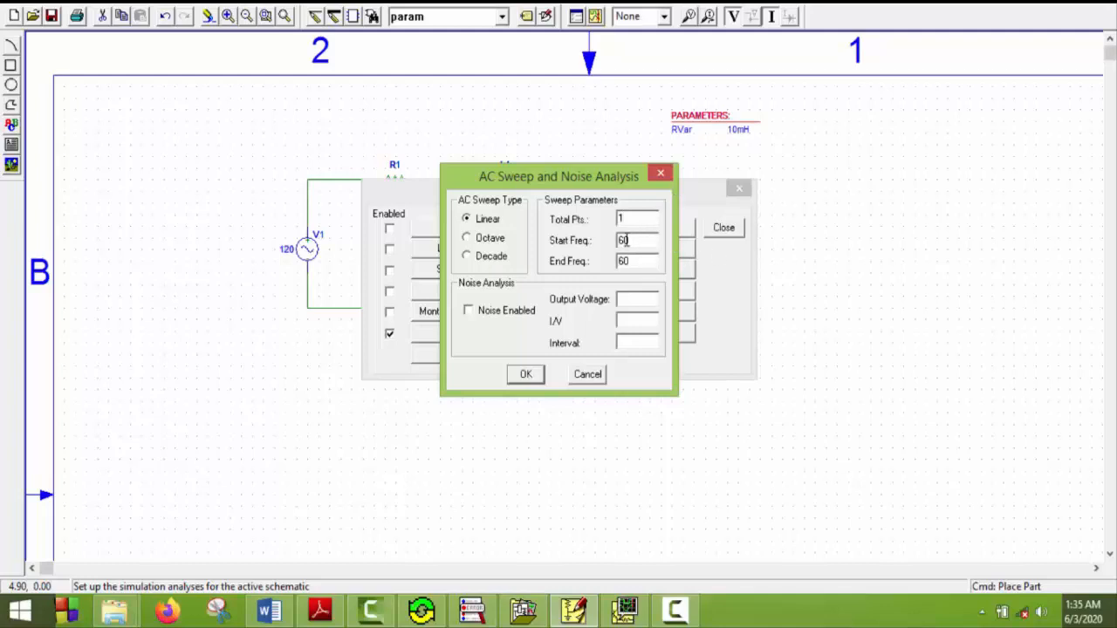
left_click(525, 374)
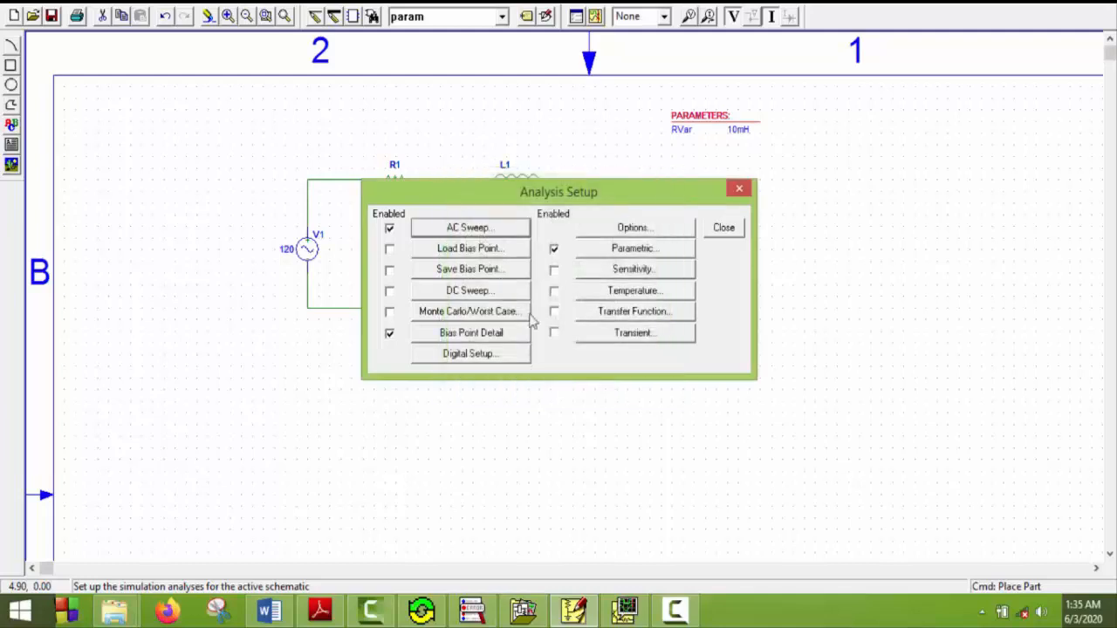
left_click(741, 236)
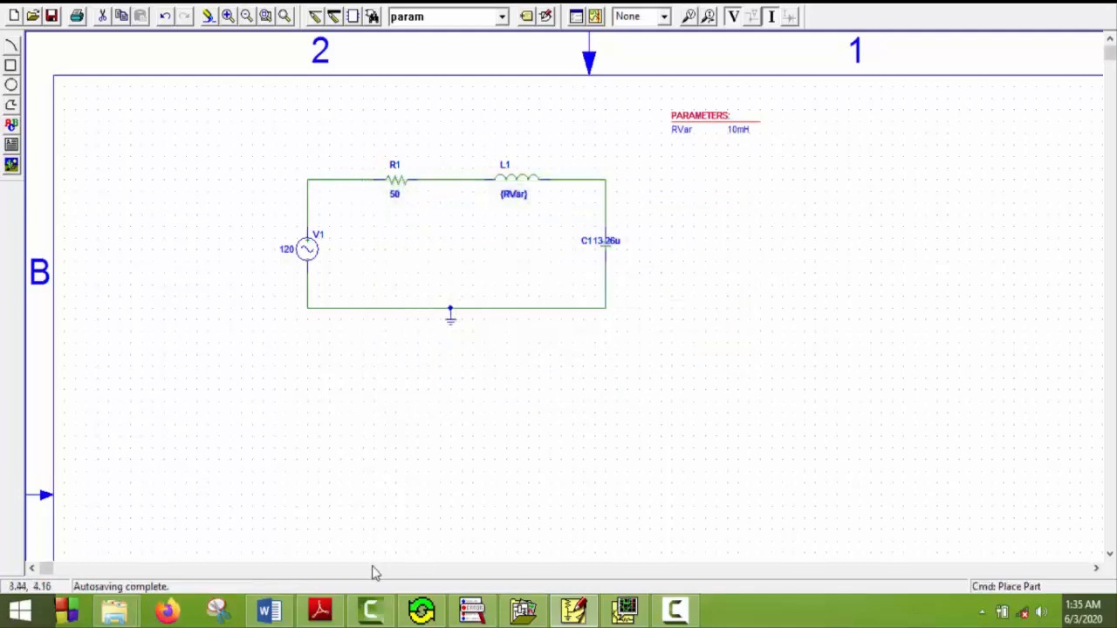
Step: Review the plotting tasks in Word and label the wire between source V1 and resistor R1 as 1 in the schematic
left_click(269, 609)
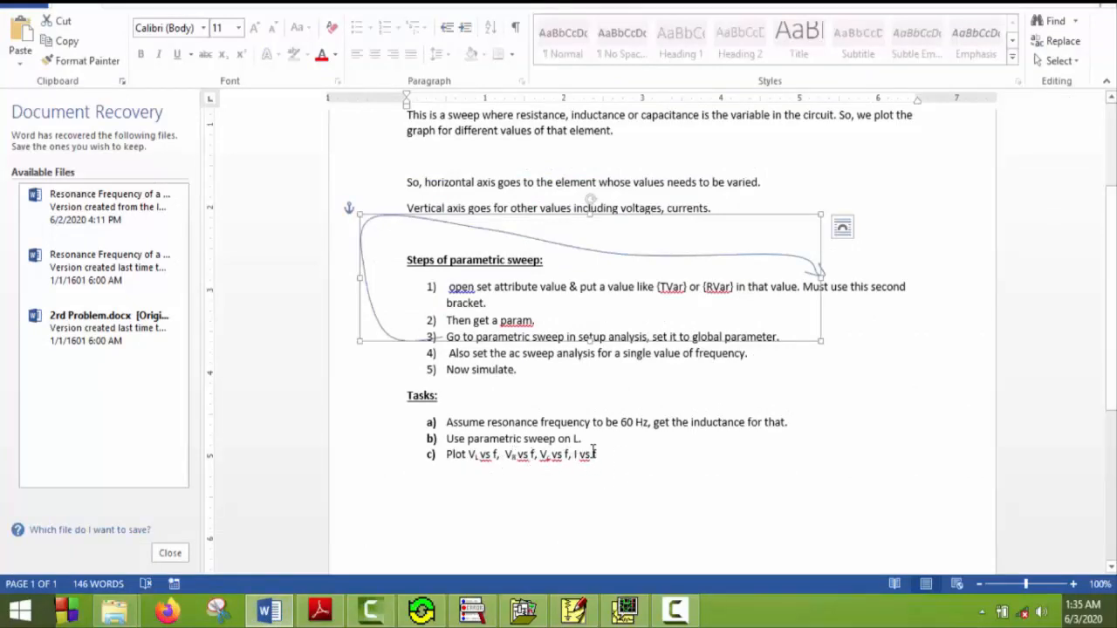
left_click(573, 609)
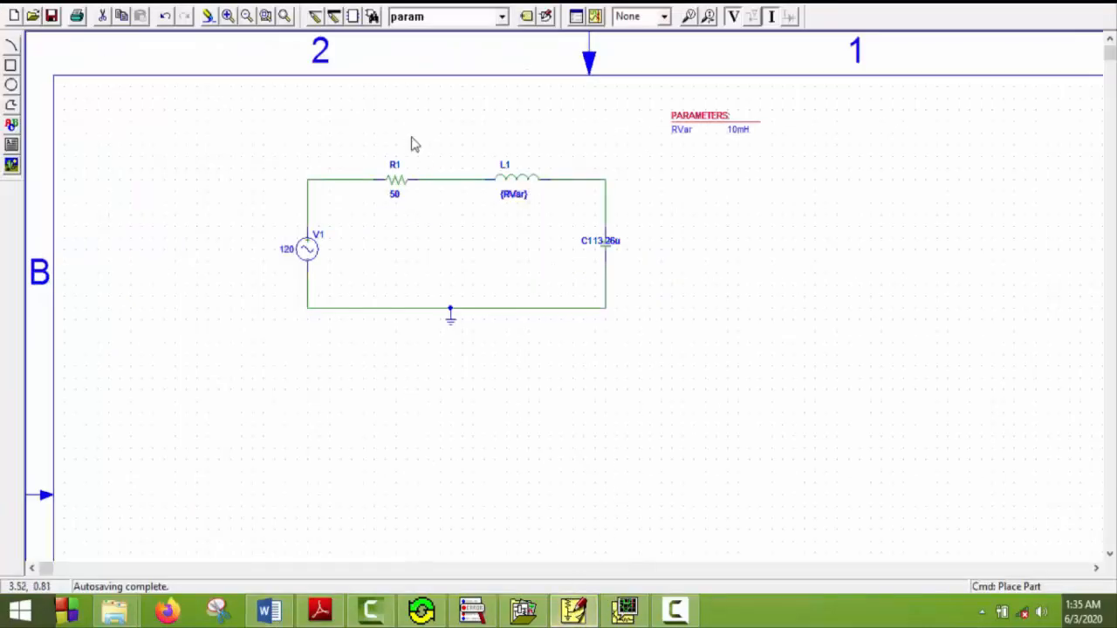
left_click(342, 180)
double_click(343, 181)
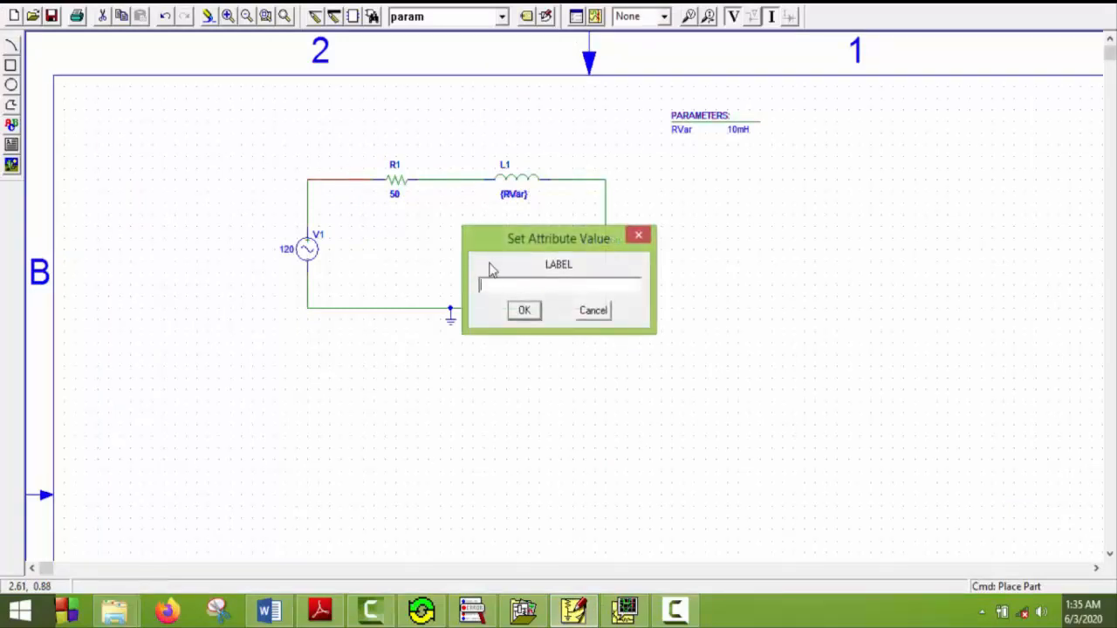
key("Return")
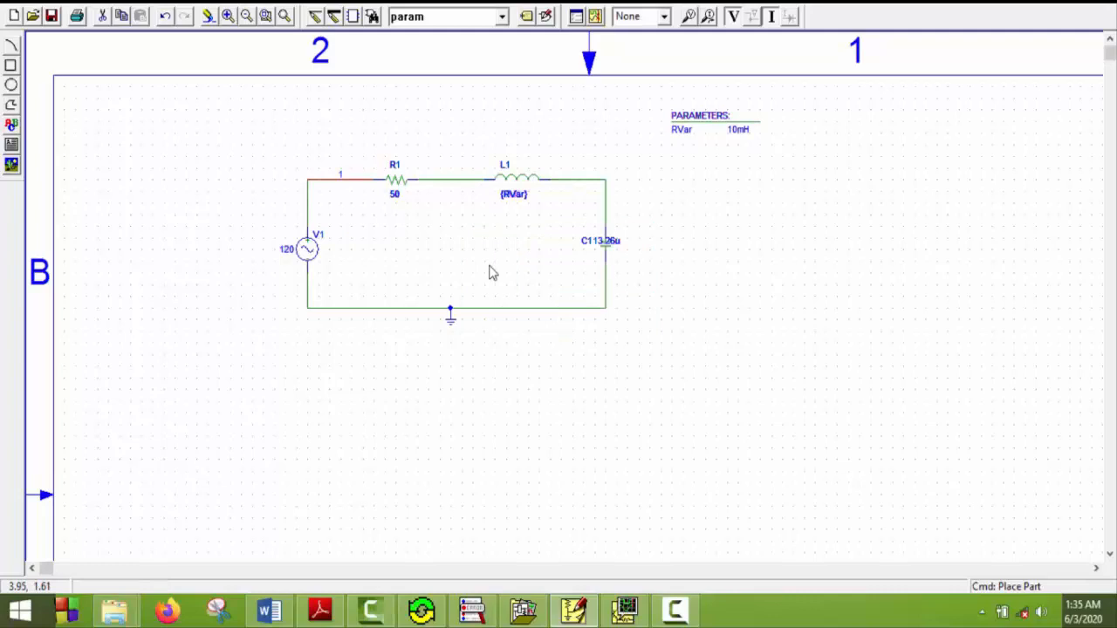
Step: Label the wire between R1 and L1 as 2 and the wire between L1 and C1 as 3
double_click(445, 180)
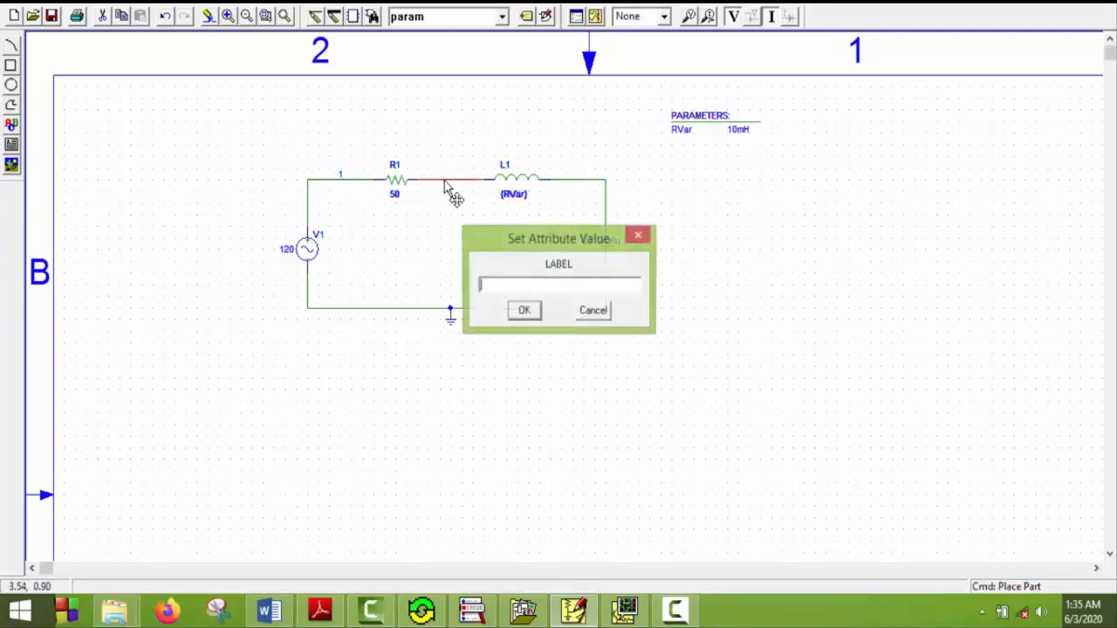
type("2")
left_click(526, 308)
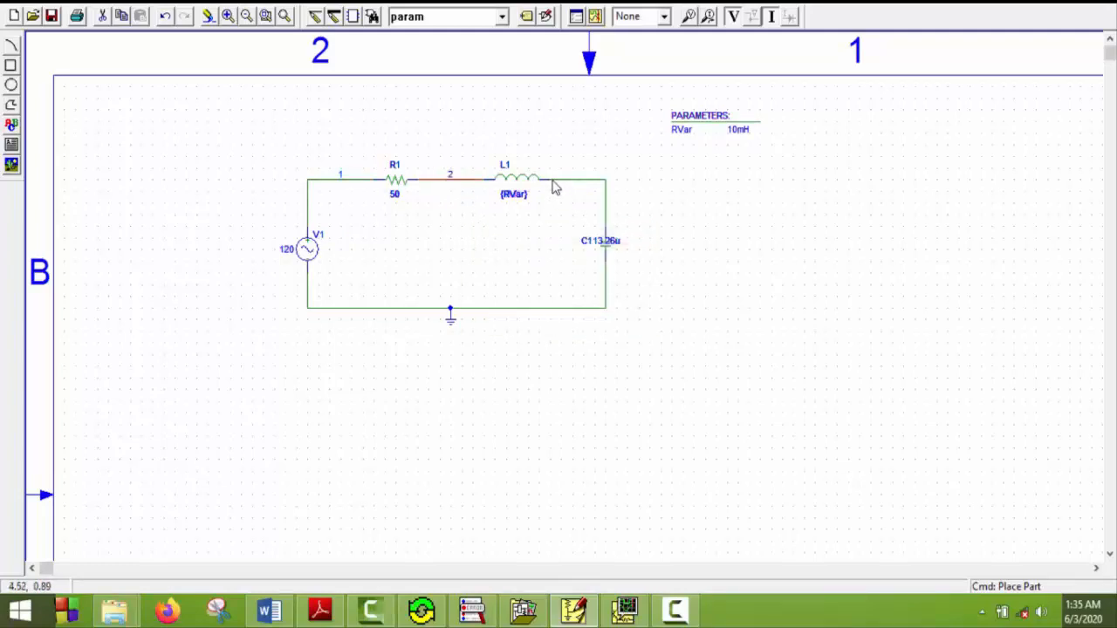
double_click(553, 183)
type("3")
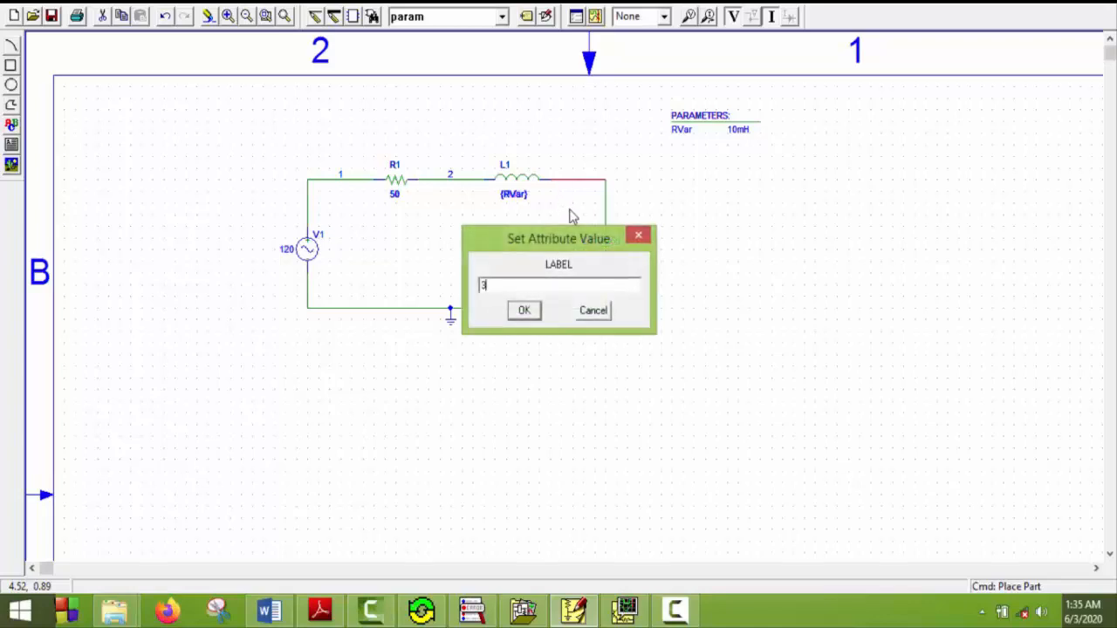
left_click(524, 311)
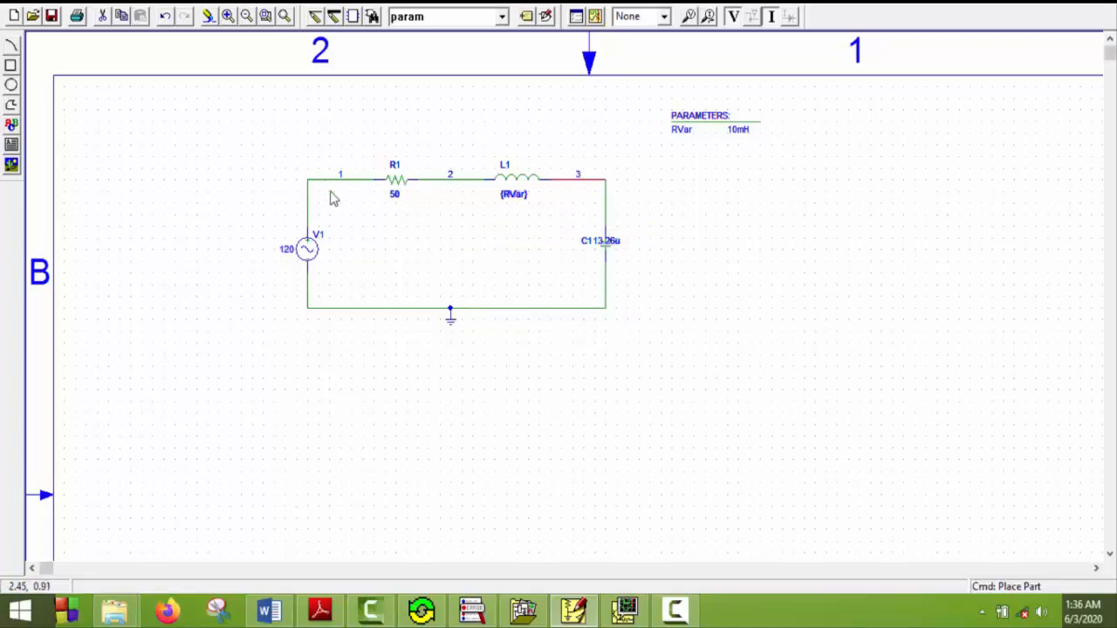
Step: Start simulating the active schematic and agree to save it first
left_click(595, 16)
left_click(643, 327)
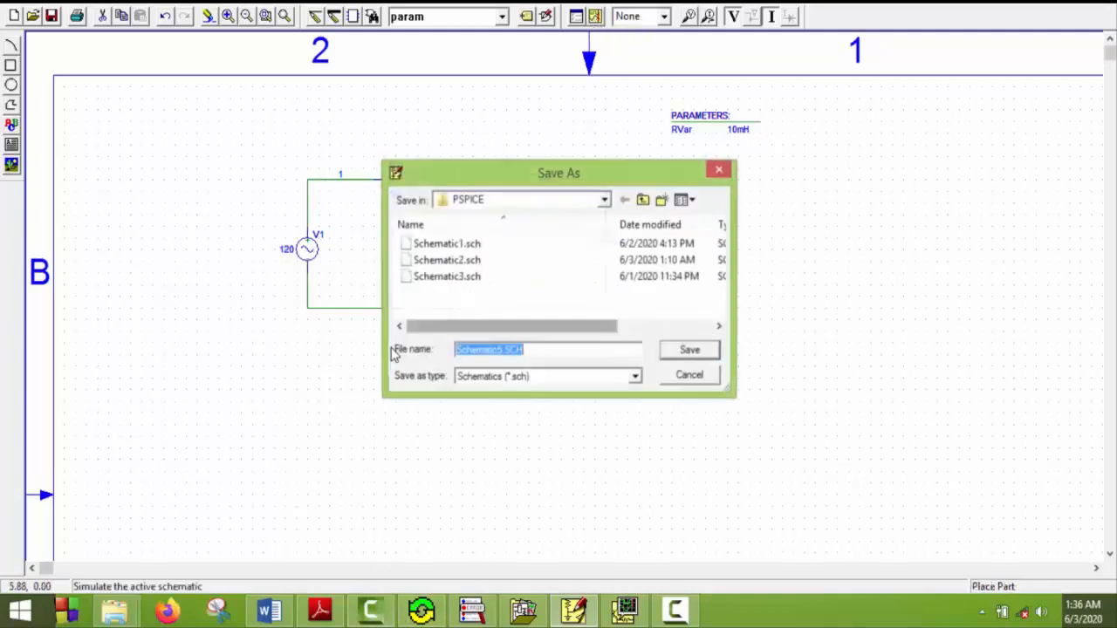
Step: Try to save the schematic as Schematic2.SCH in the PSPICE folder
left_click(500, 349)
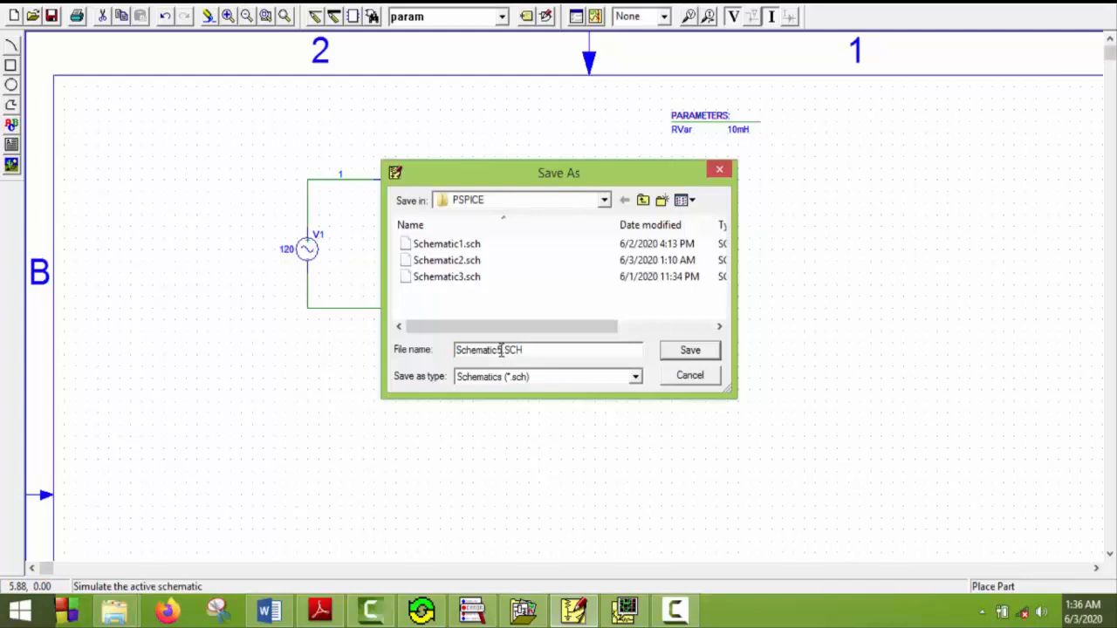
key("BackSpace")
type("2")
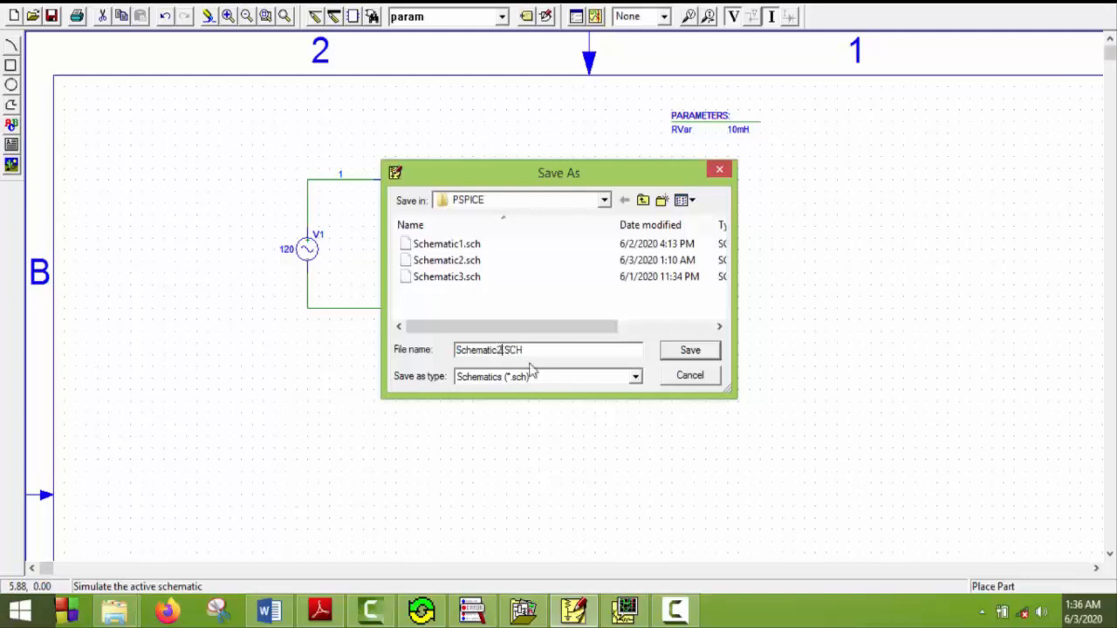
left_click(689, 350)
left_click(608, 300)
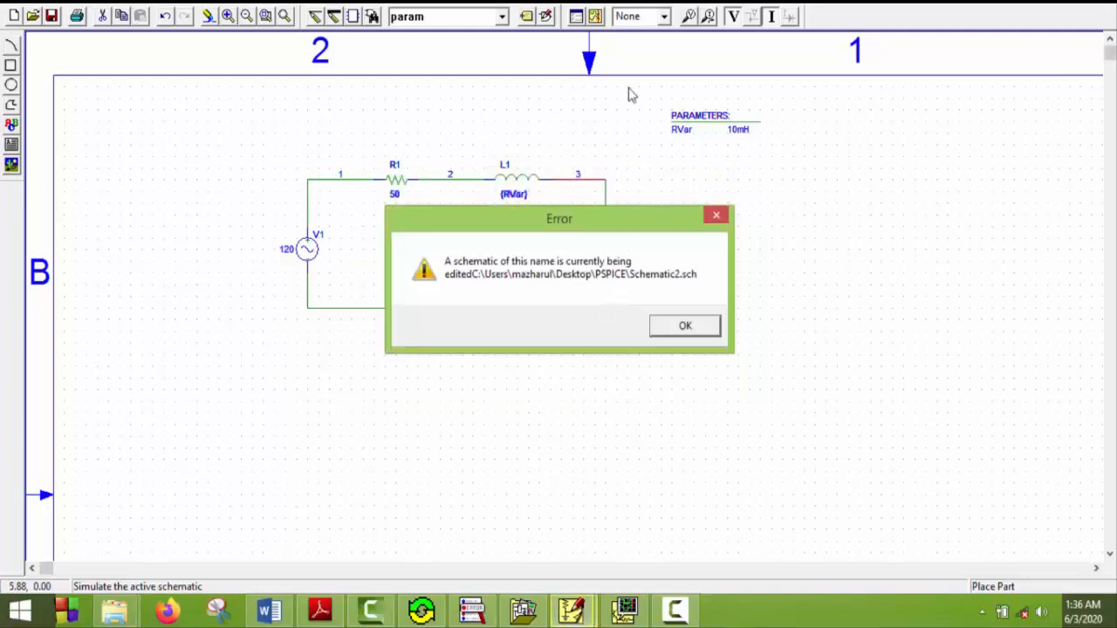
left_click(677, 327)
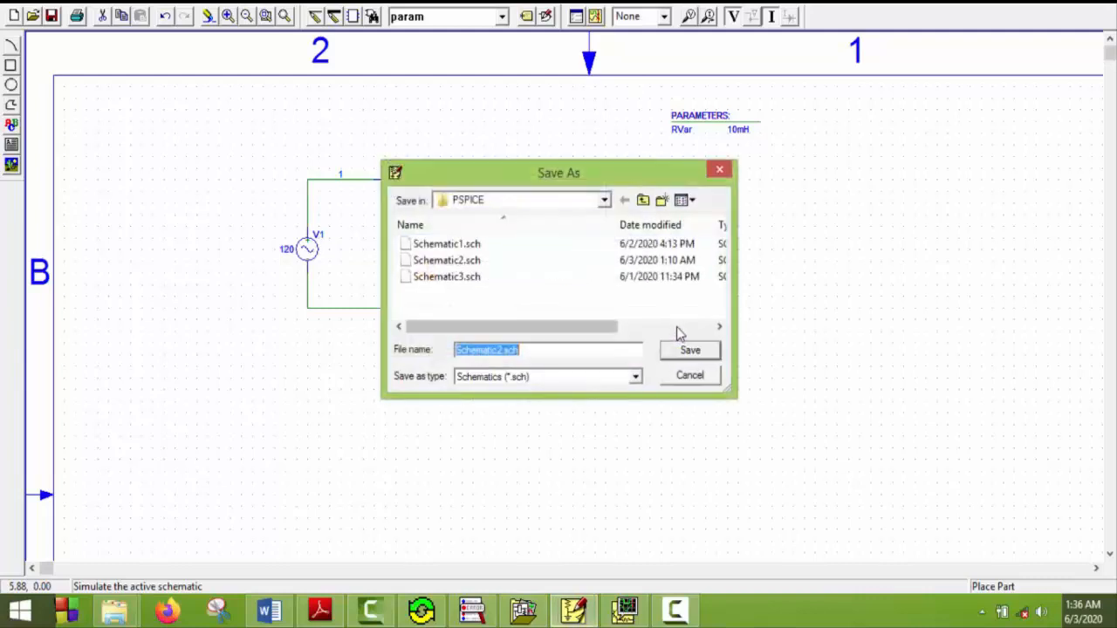
Step: Save the schematic as Schematic5 in the PSPICE folder and let the simulation run
left_click(504, 347)
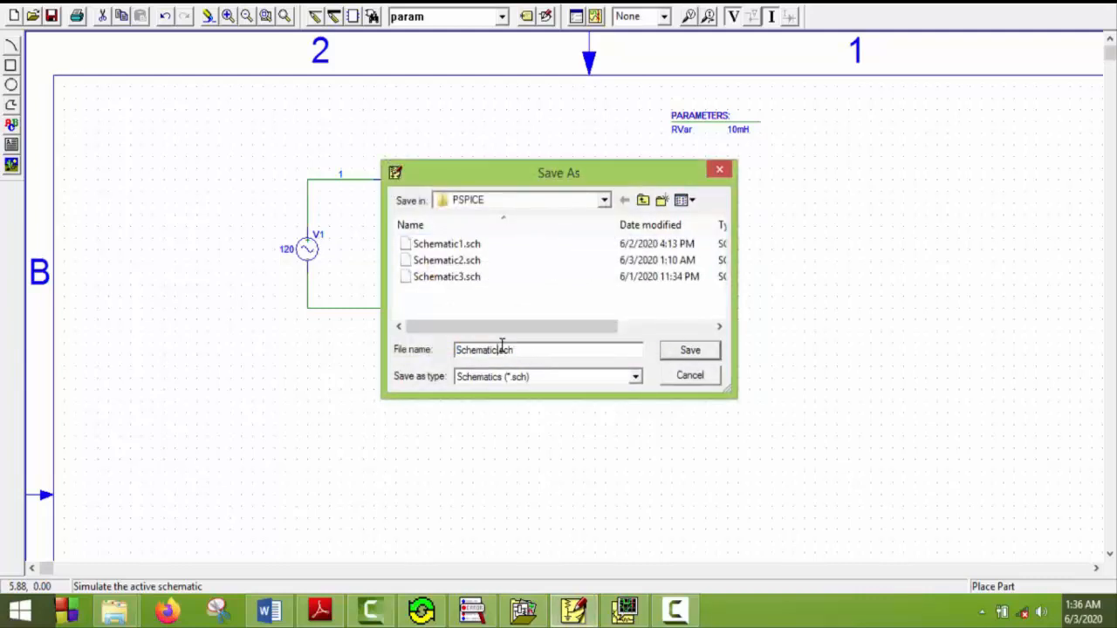
left_click(692, 349)
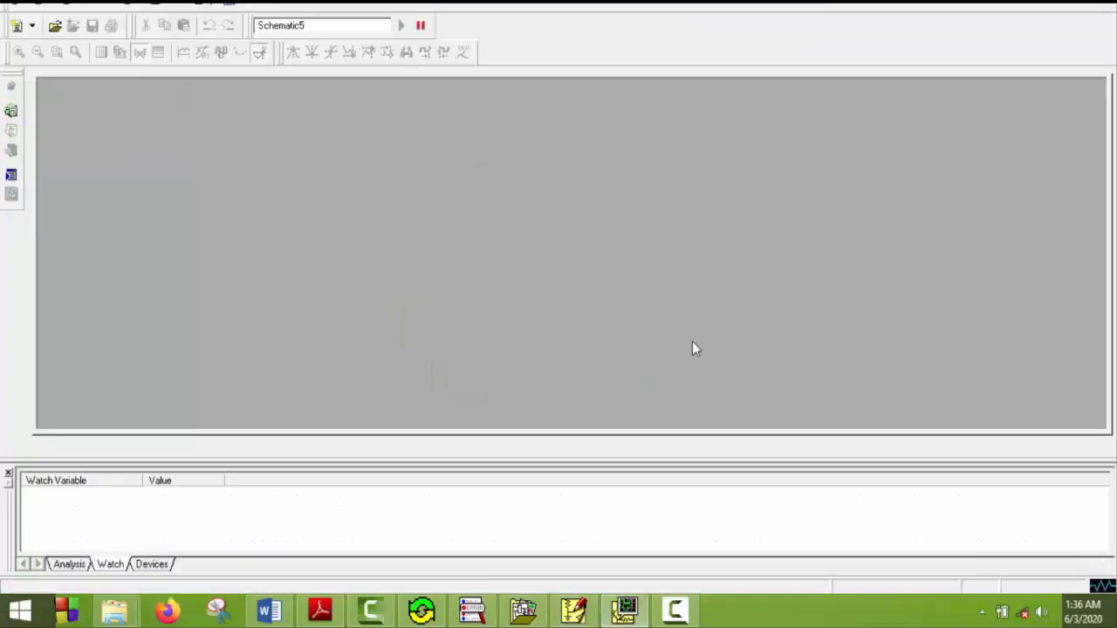
left_click(659, 372)
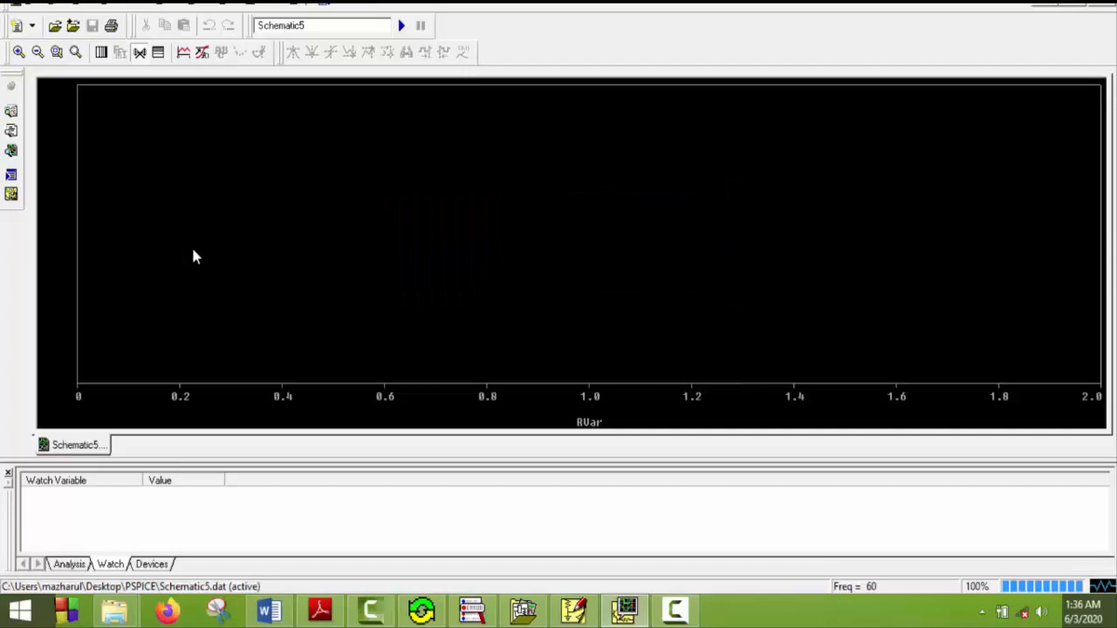
Step: Plot the voltage across resistor R1 by adding the trace V(1)- V(2)
left_click(183, 53)
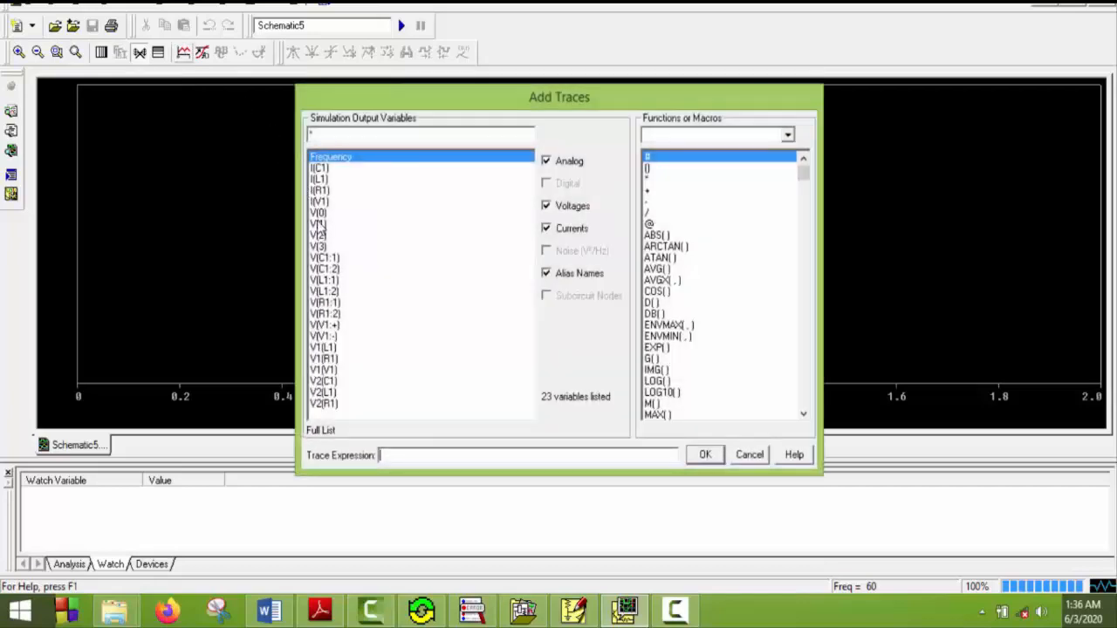
left_click(311, 224)
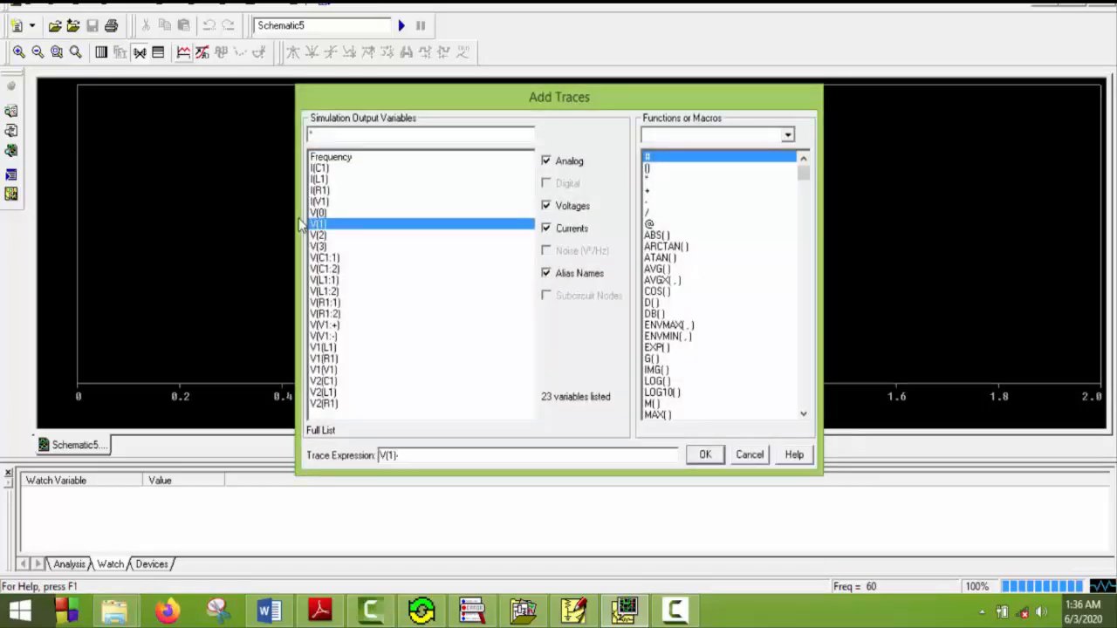
left_click(319, 236)
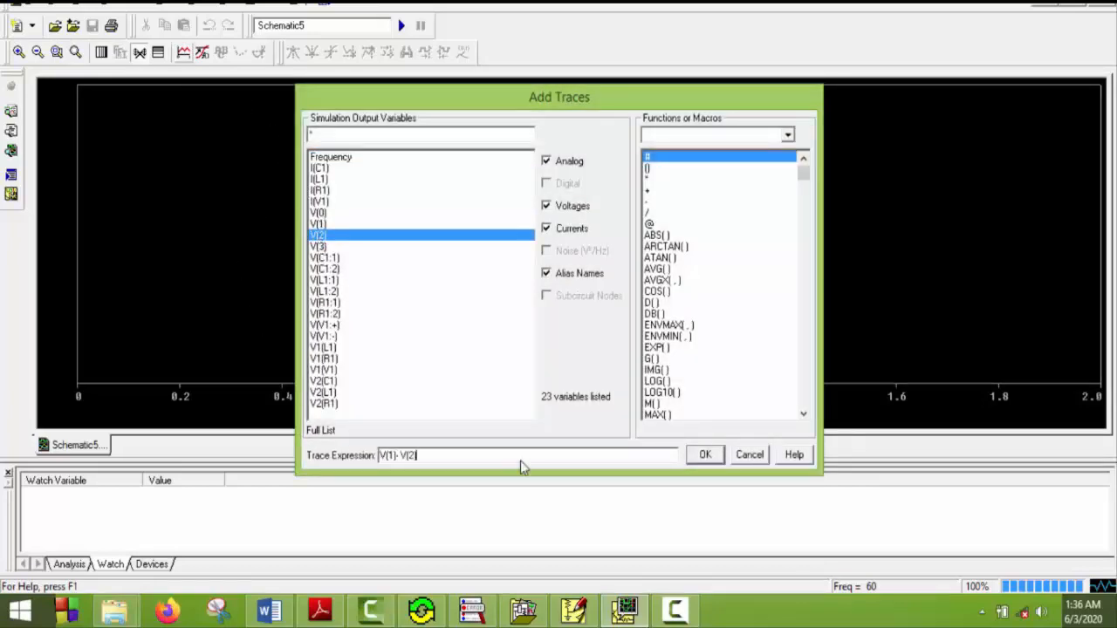
left_click(704, 454)
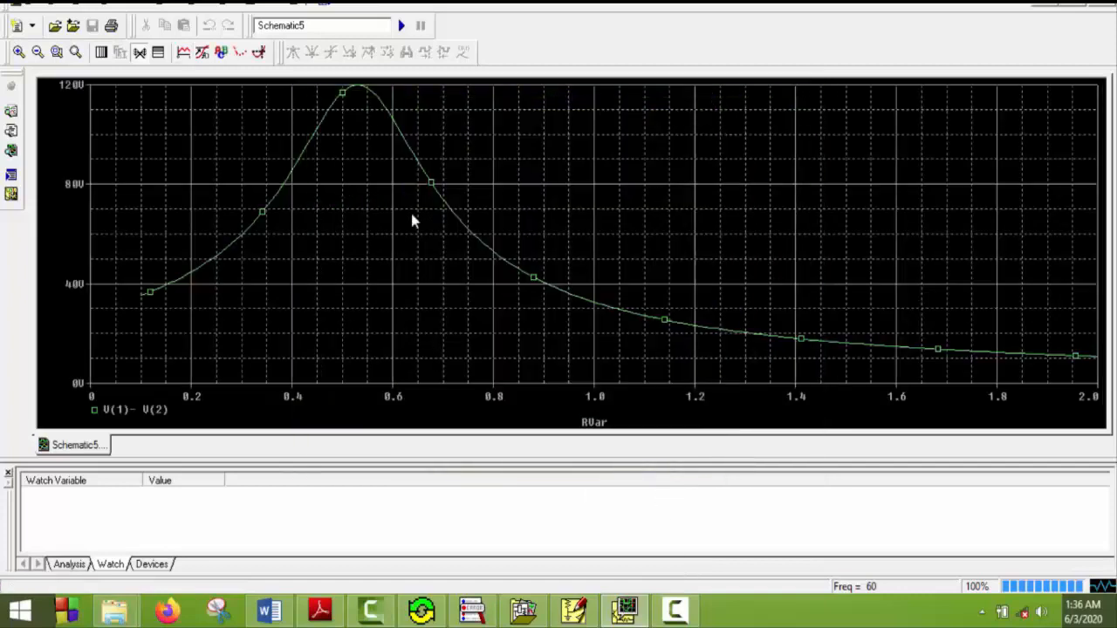
Step: Check the node labels in the schematic and plot the inductor voltage by adding the trace V(2)- V(3)
left_click(574, 610)
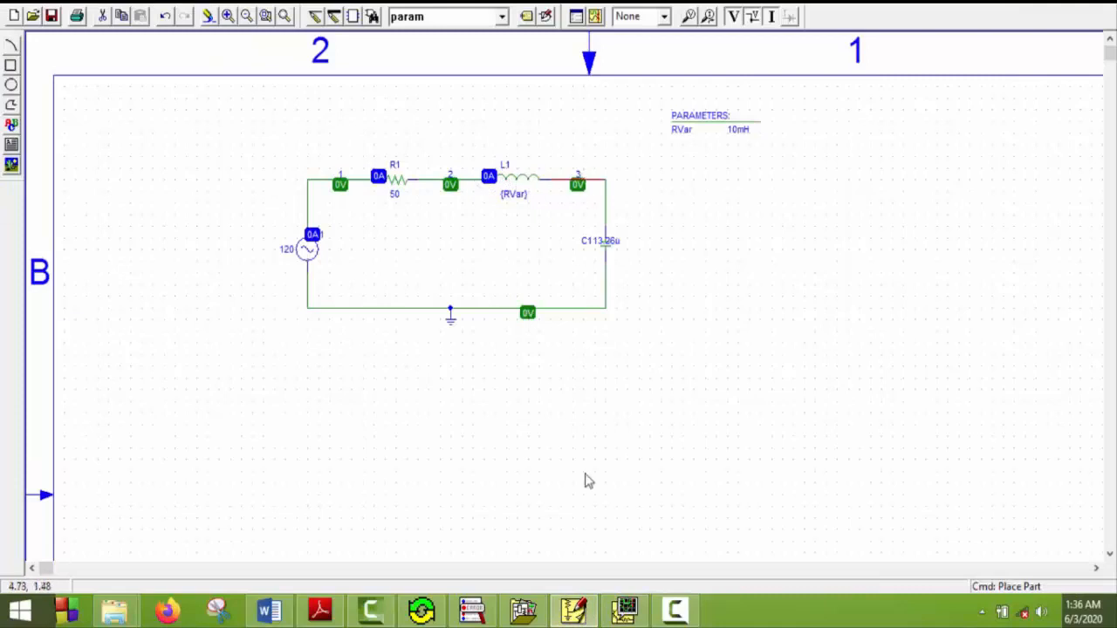
left_click(624, 610)
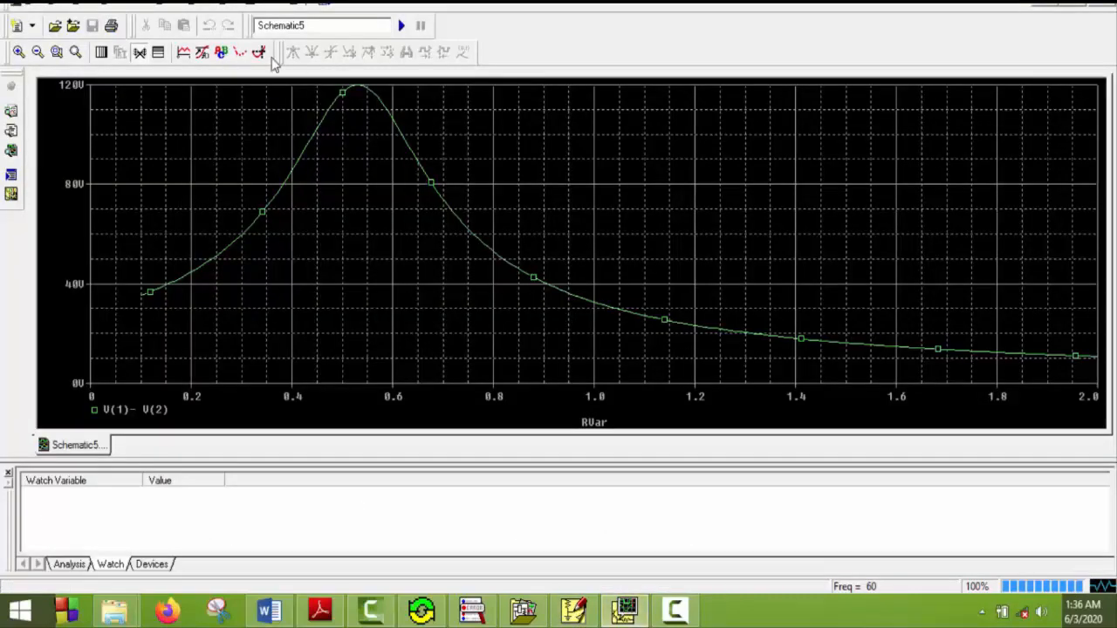
left_click(183, 53)
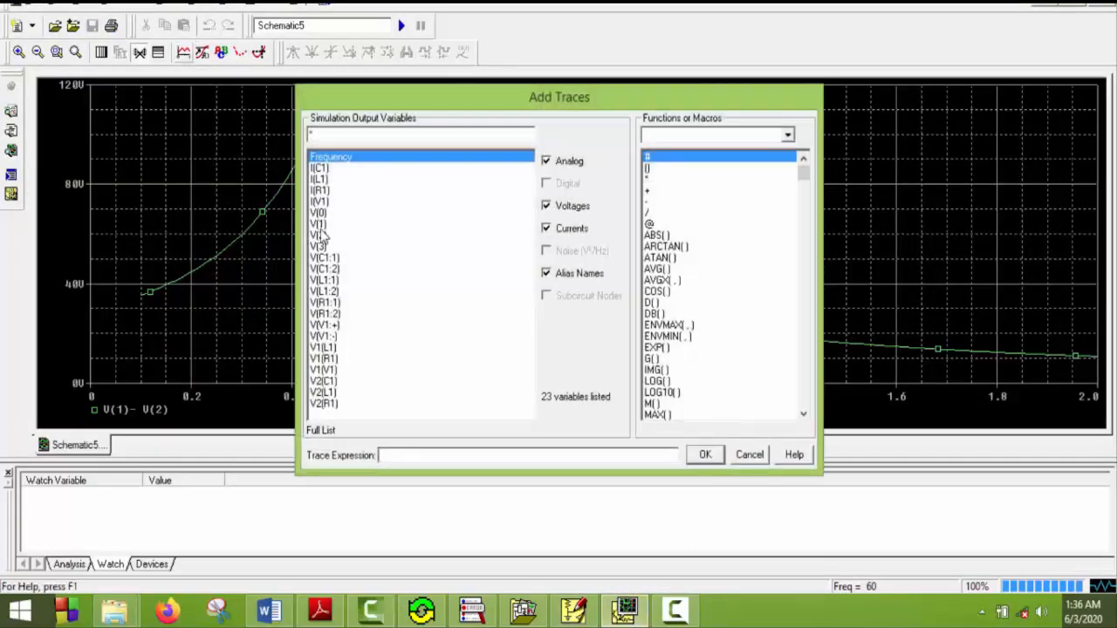
left_click(319, 234)
type("-")
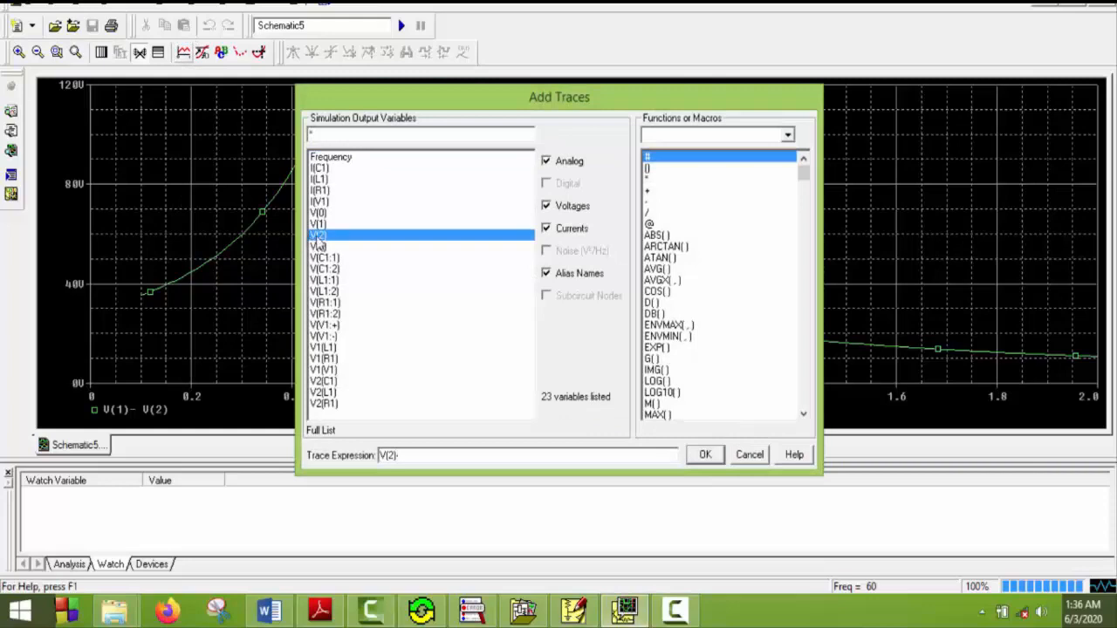
left_click(312, 248)
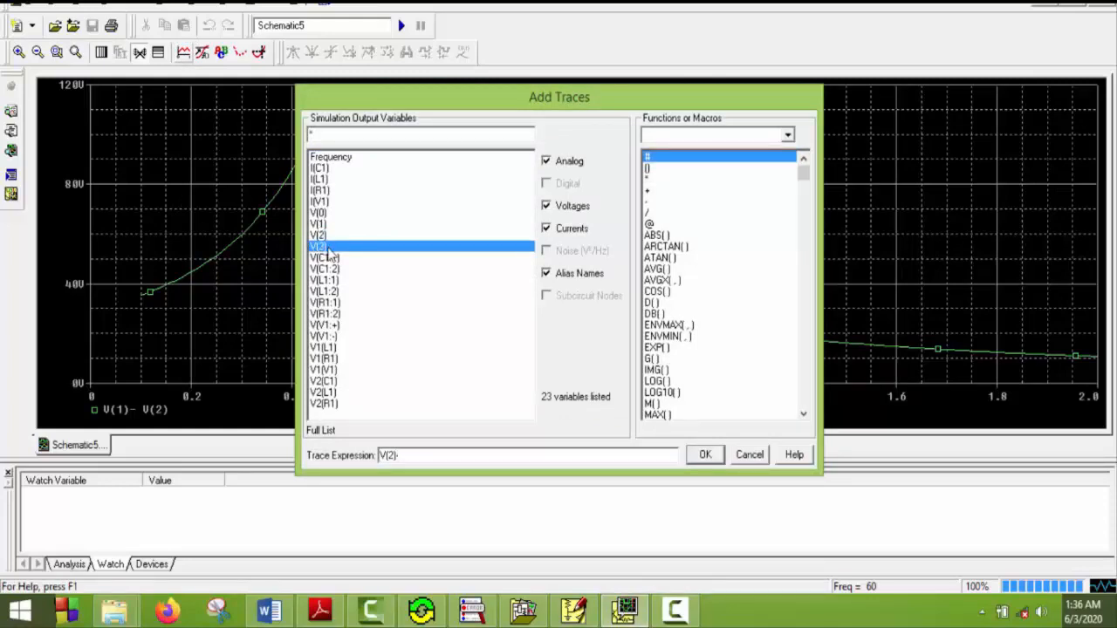
left_click(706, 455)
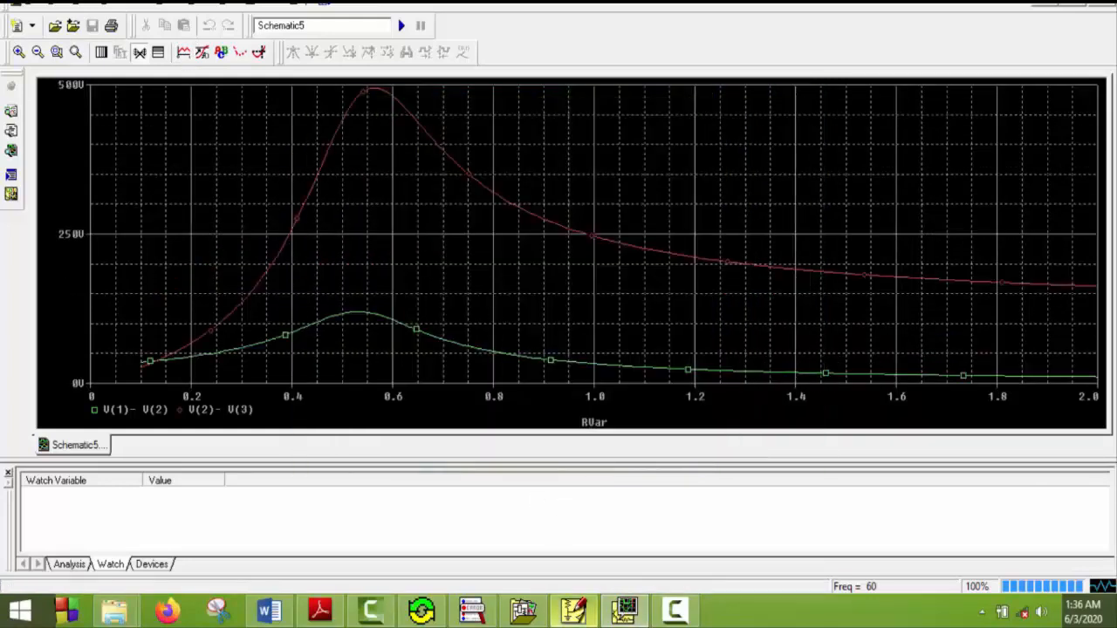
Step: Check node 3 in the schematic and plot the capacitor voltage by adding the trace V(3)
left_click(573, 611)
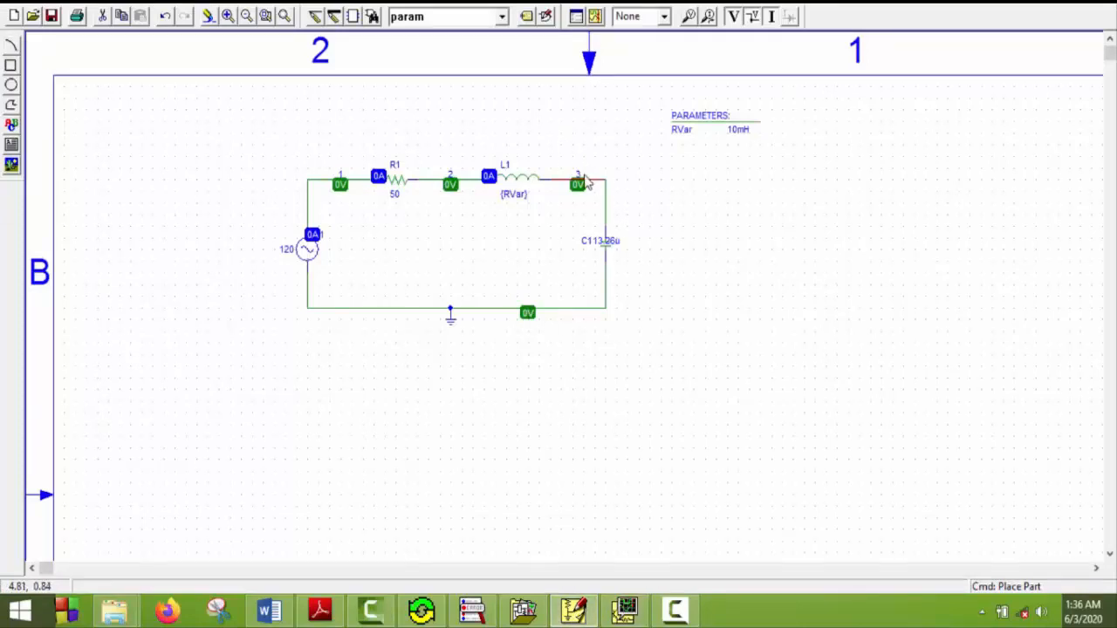
left_click(622, 614)
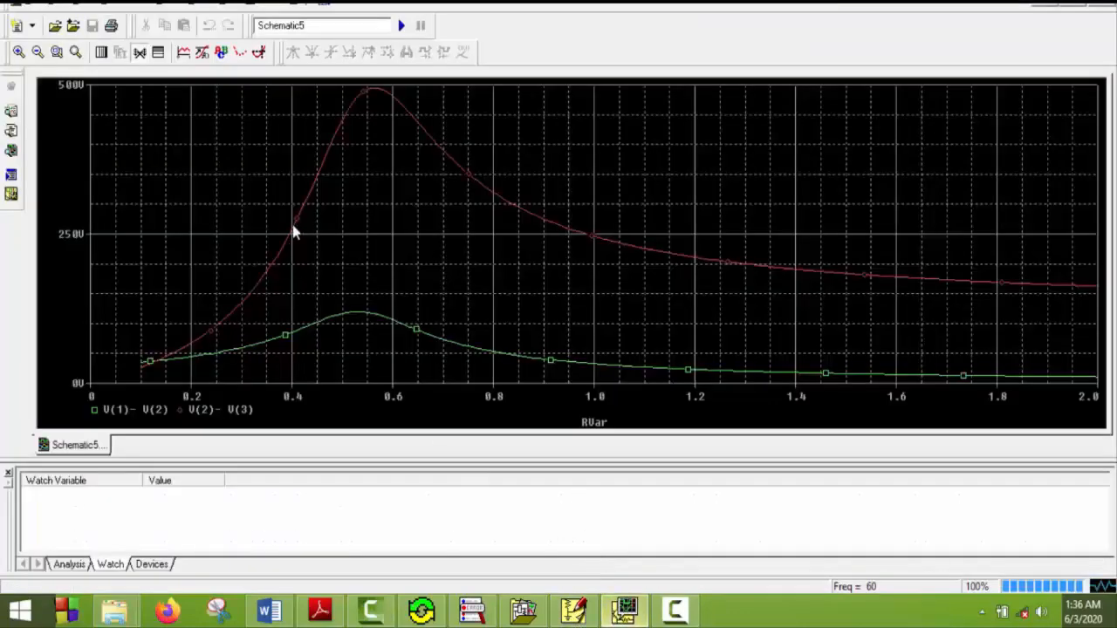
left_click(183, 53)
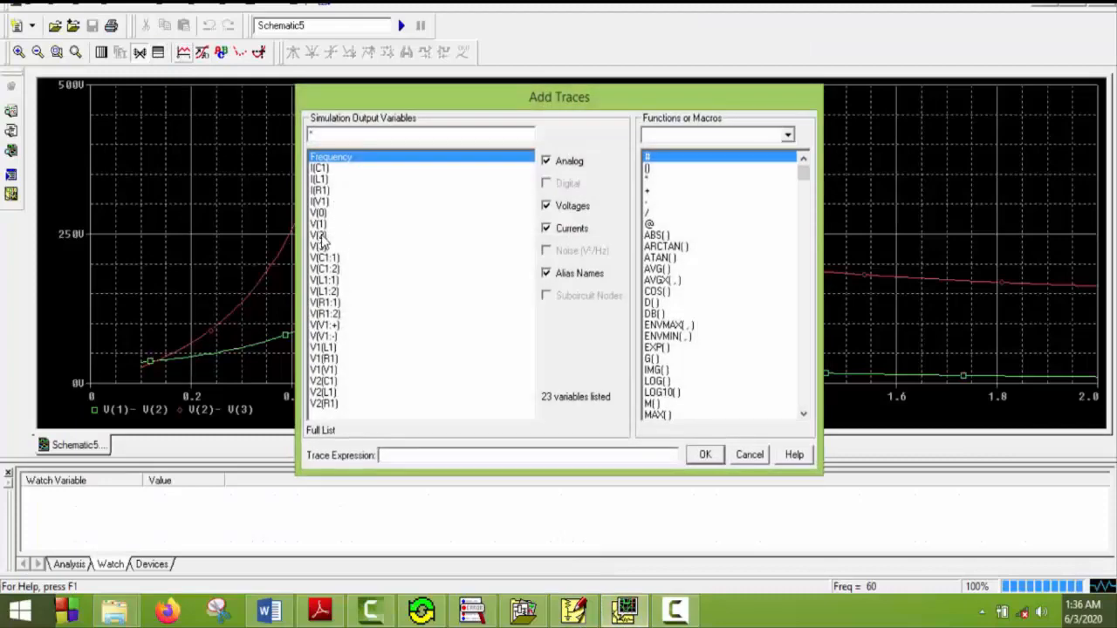
left_click(318, 246)
left_click(703, 454)
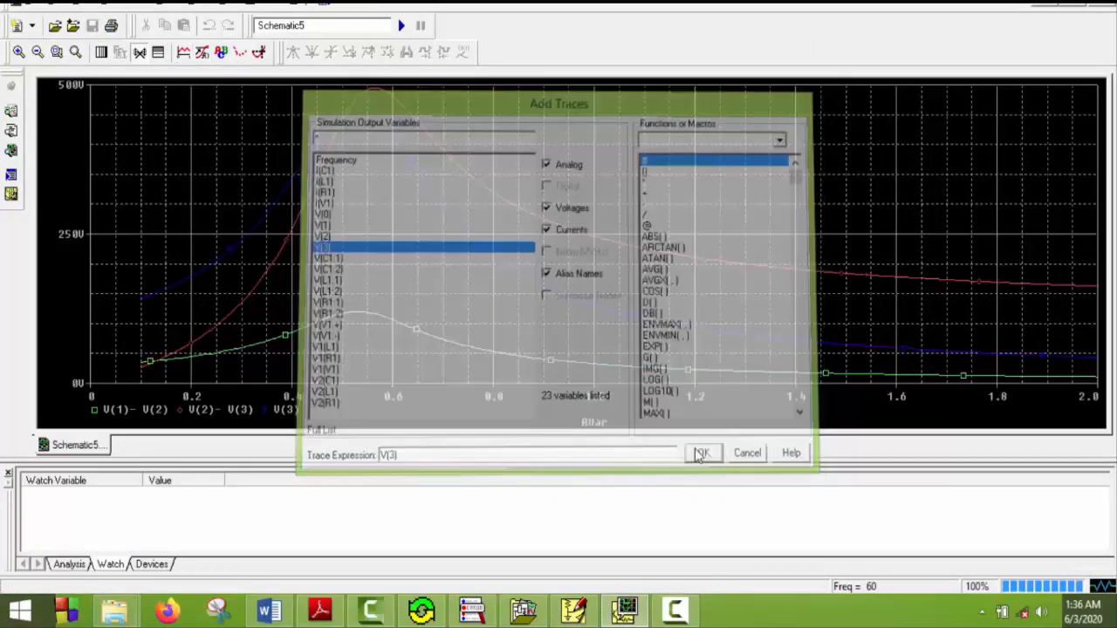
Step: Plot the circuit current by adding the trace I(R1) to the same graph
left_click(184, 52)
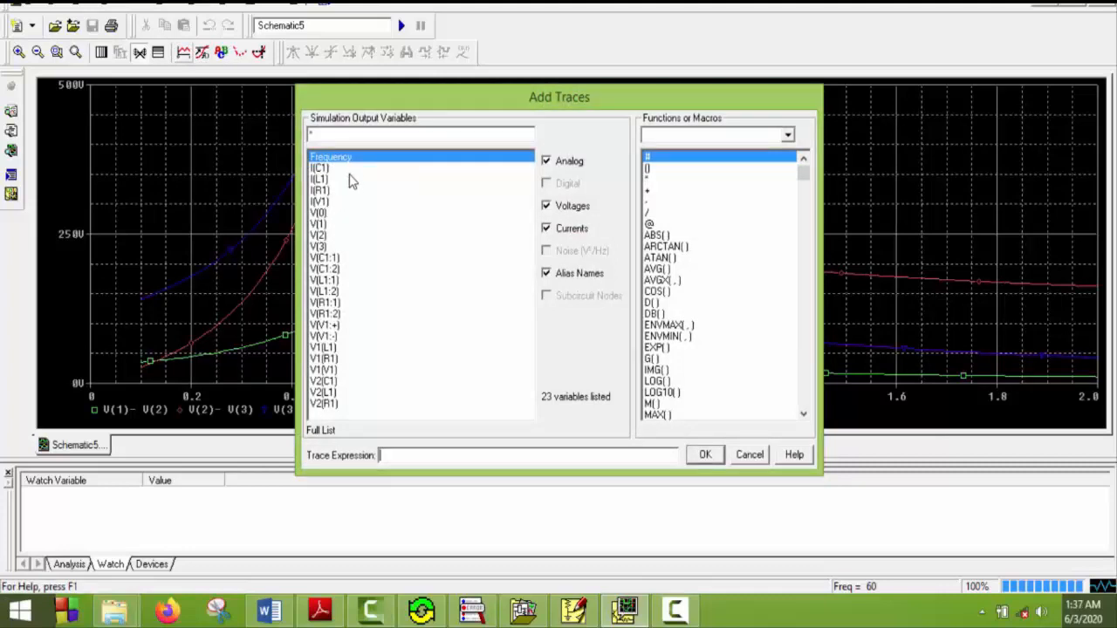
left_click(323, 190)
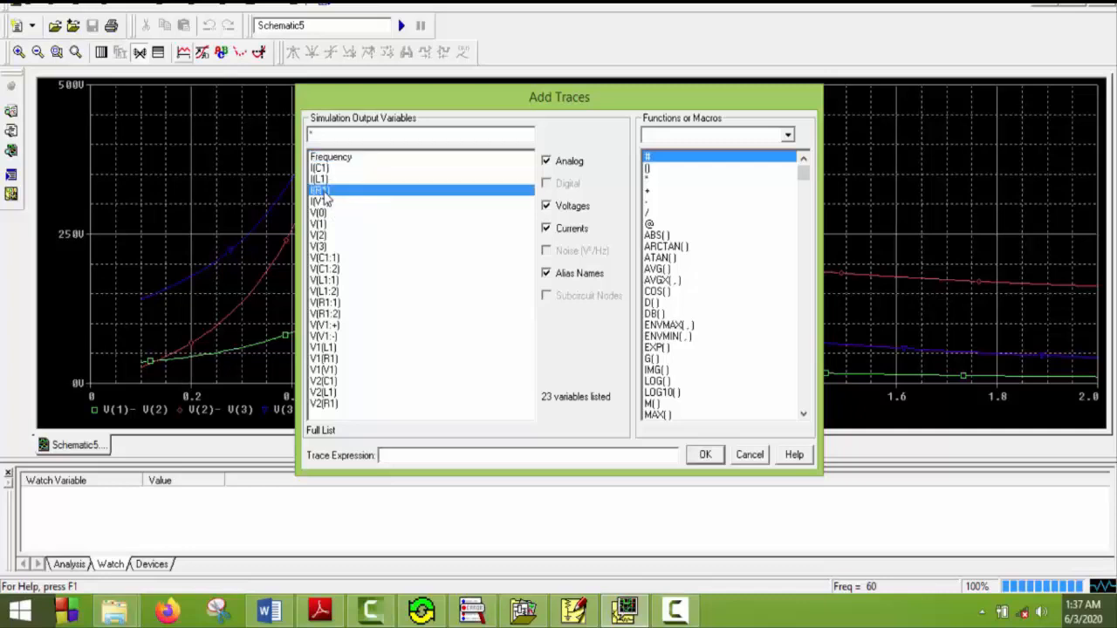
left_click(704, 455)
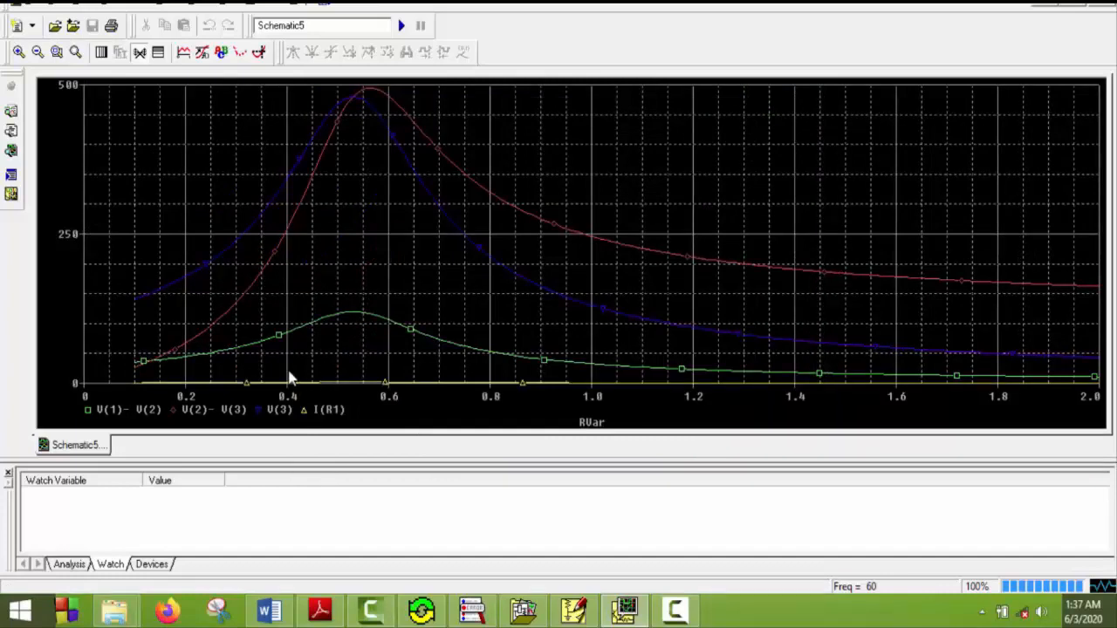
Step: Change the resistor current trace's expression to V2(R1)
double_click(336, 410)
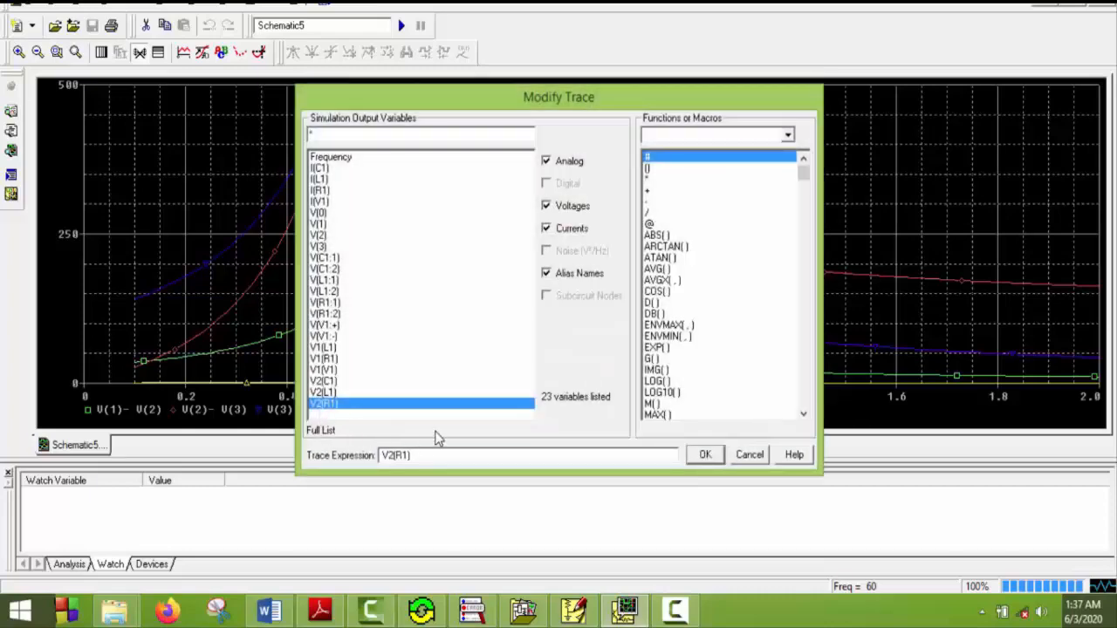
left_click(707, 456)
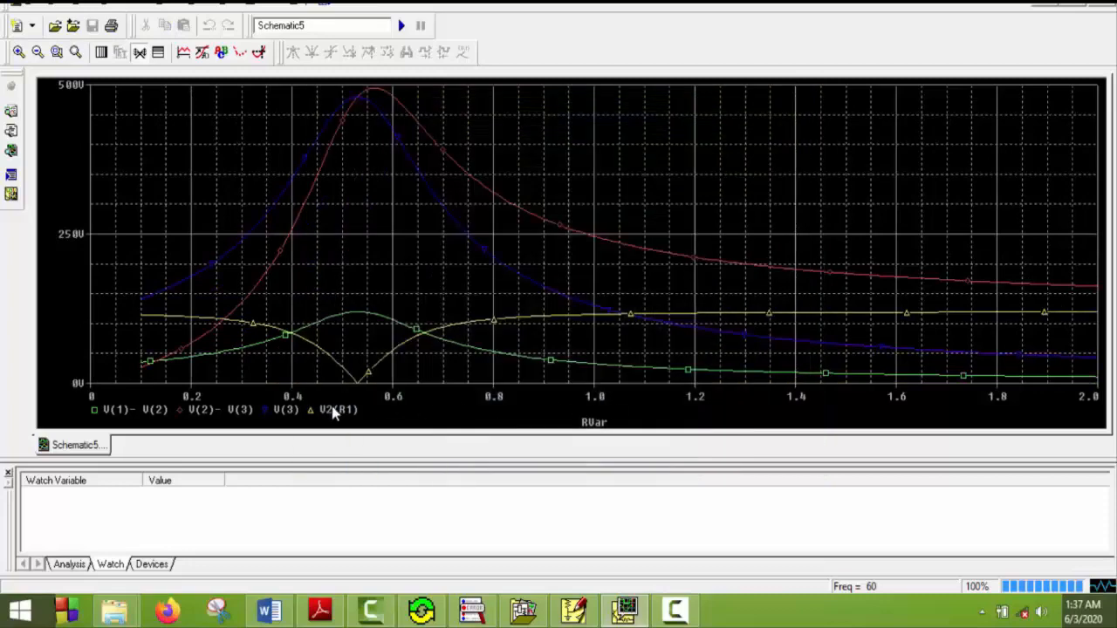
Step: Clear the expression of the V2(R1) trace and set it to the current I(R1)
left_click(336, 410)
double_click(339, 411)
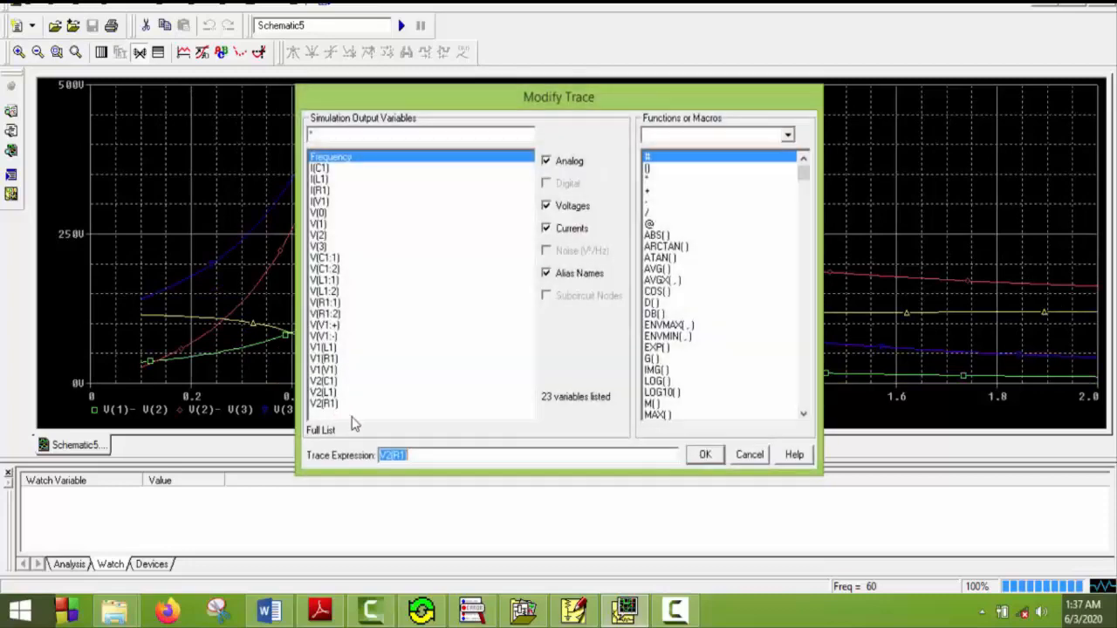
left_click(439, 452)
key("Home")
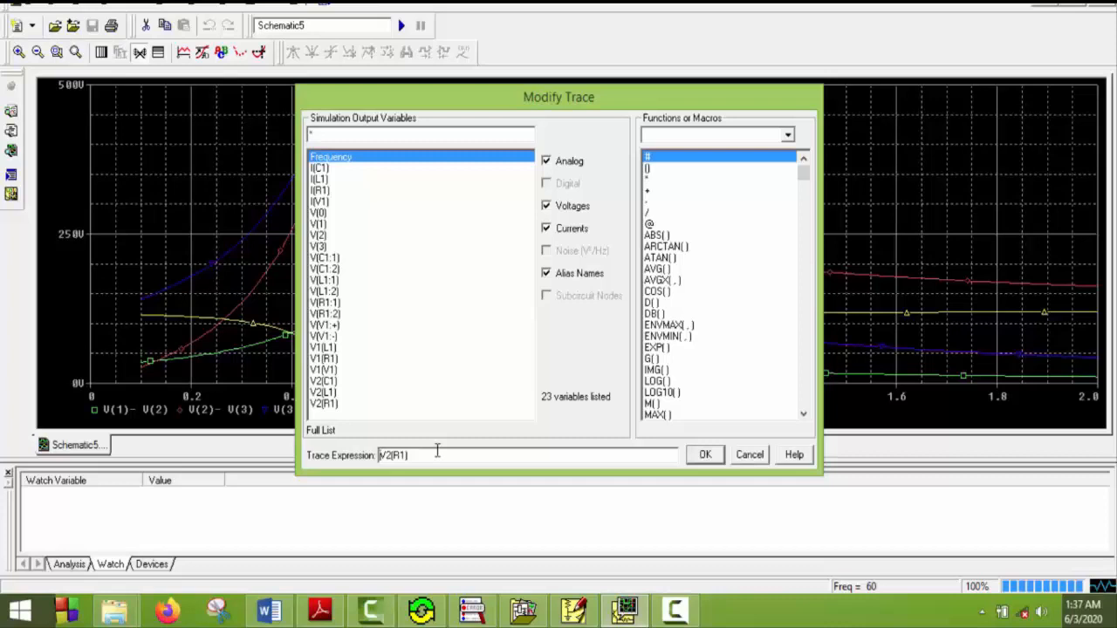
key("Right")
key("Right")
key("Right")
key("Right")
key("Right")
key("Delete")
key("BackSpace")
key("BackSpace")
key("BackSpace")
key("BackSpace")
key("BackSpace")
double_click(320, 190)
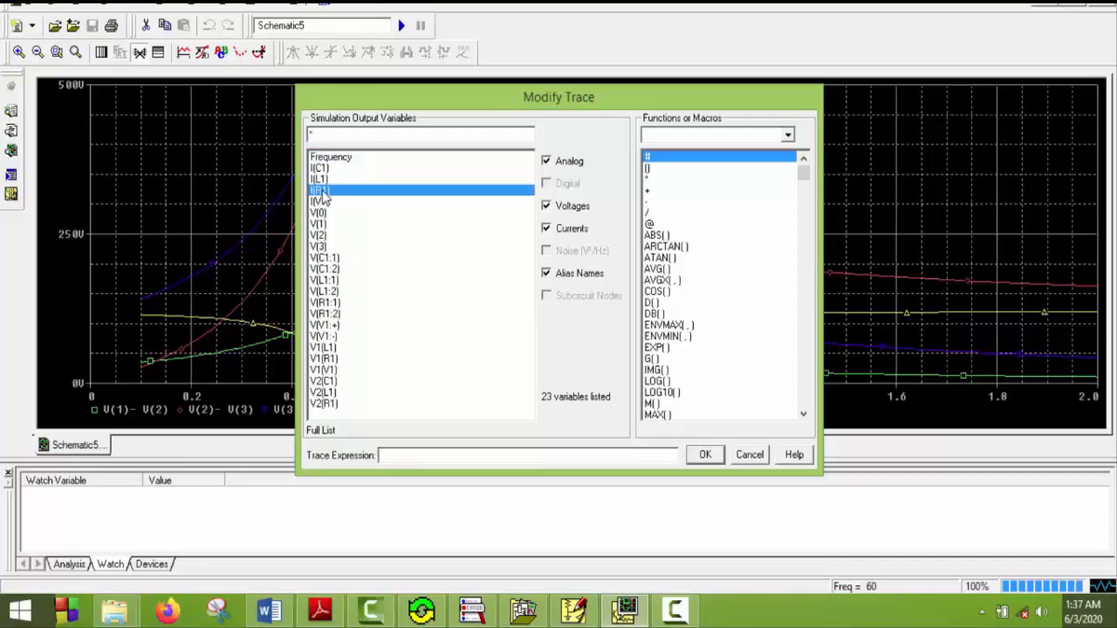
left_click(705, 455)
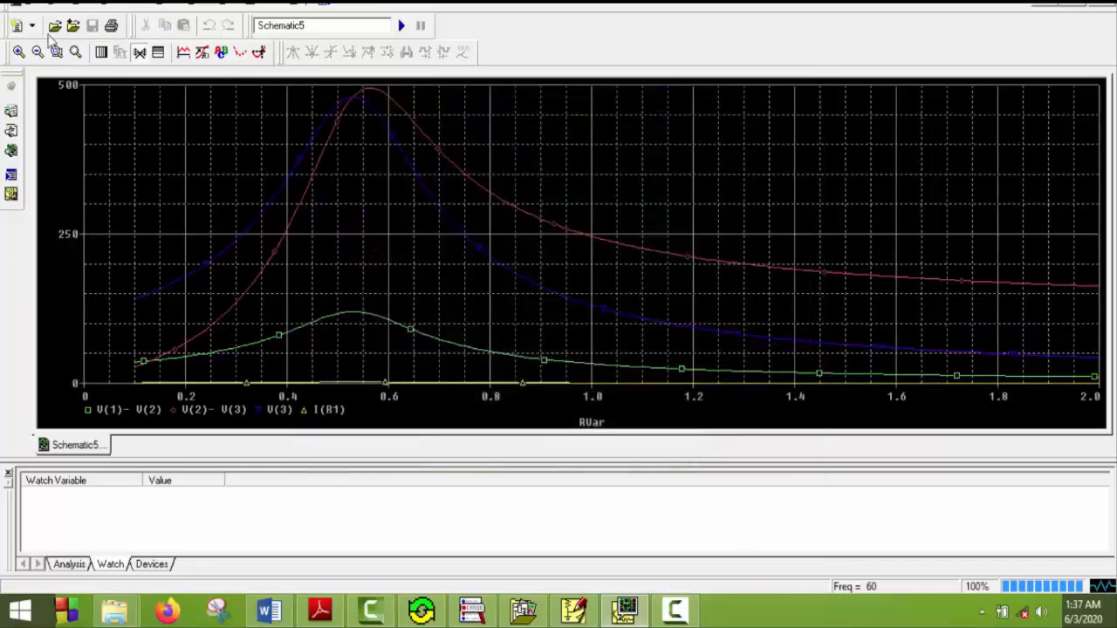
Step: Scale the current trace by 100 by changing its expression to I(R1)*100
double_click(324, 410)
left_click(416, 455)
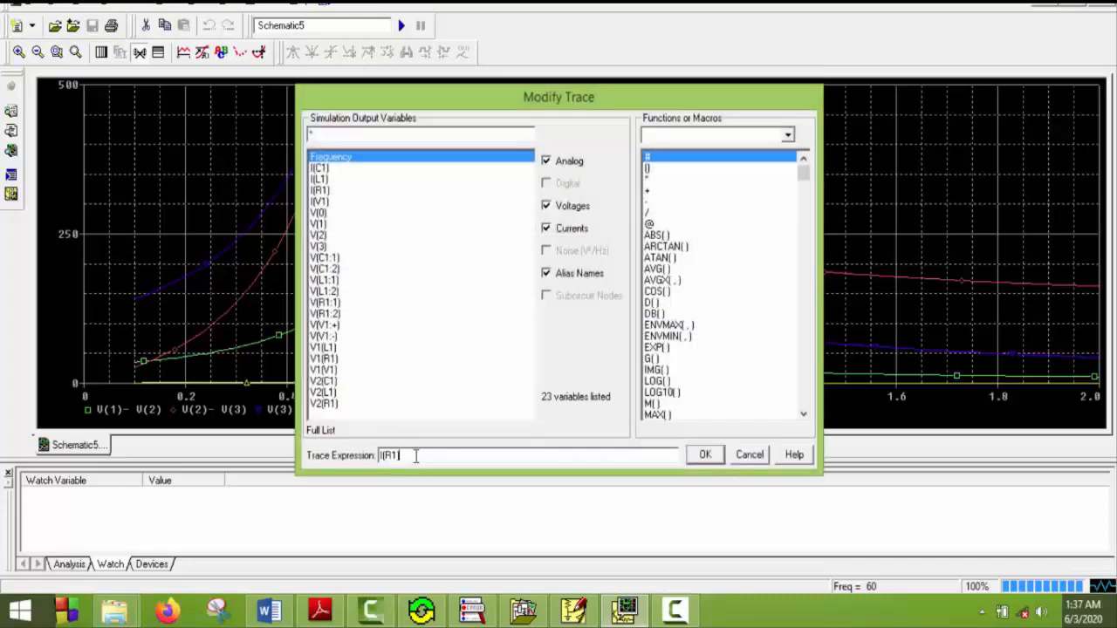
type("*100")
left_click(705, 454)
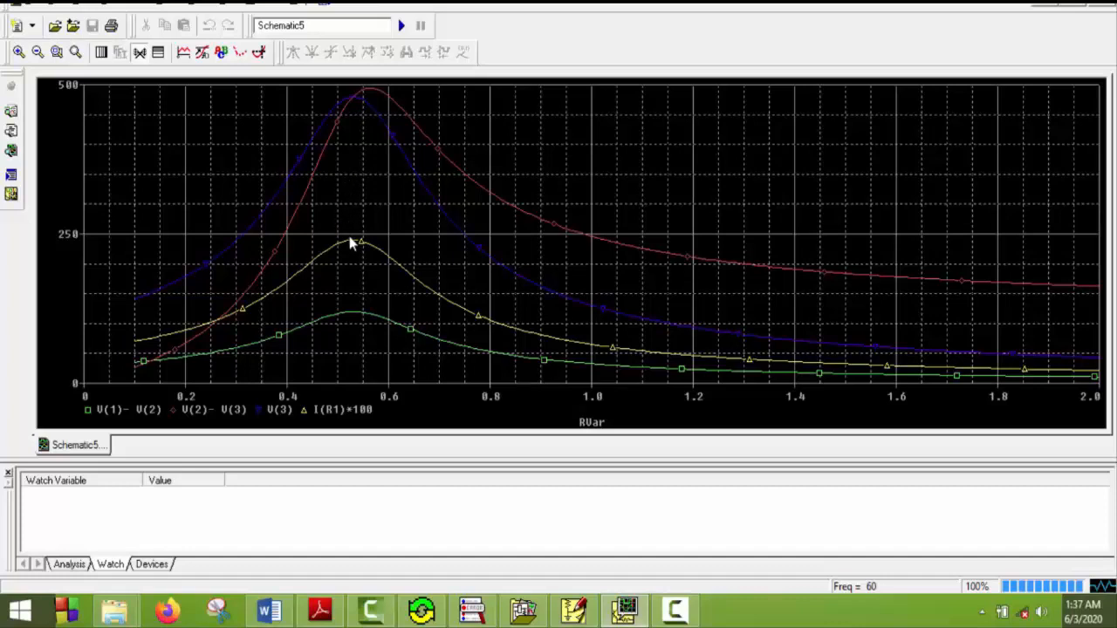
Step: Turn on the probe cursor for the I(R1)*100 trace, move it to the curve's peak and mark that point with a coordinate label
left_click(261, 53)
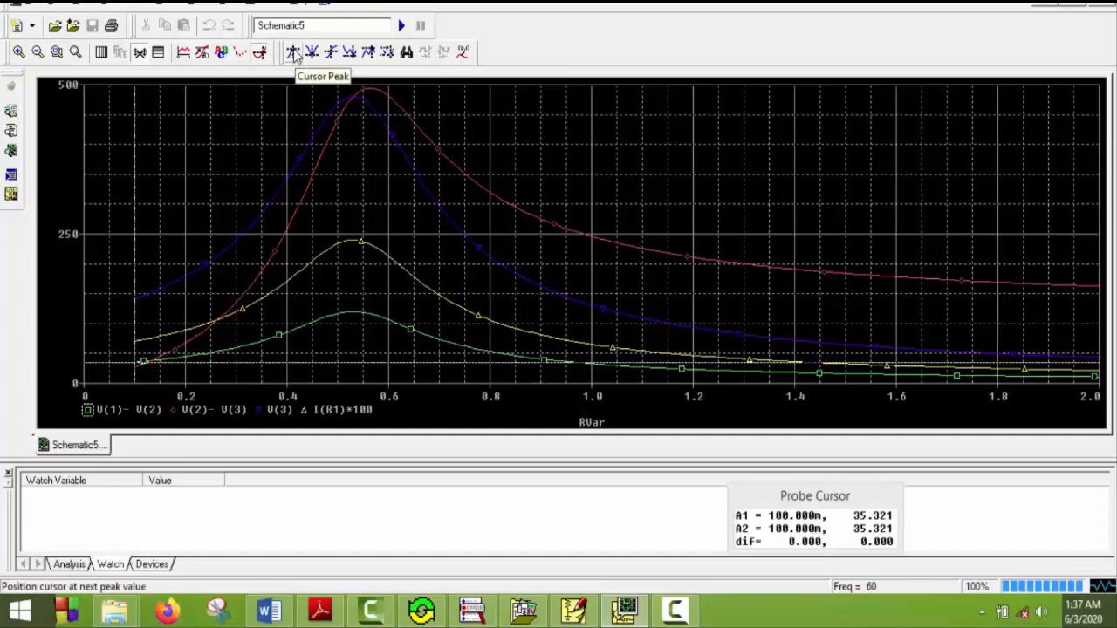
double_click(305, 410)
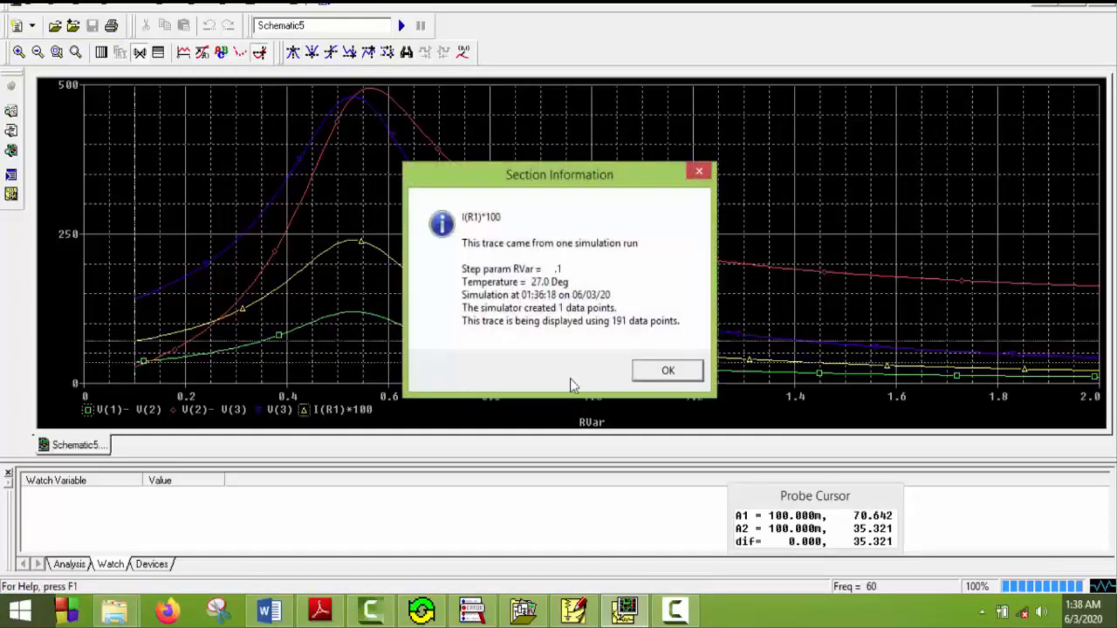
left_click(654, 370)
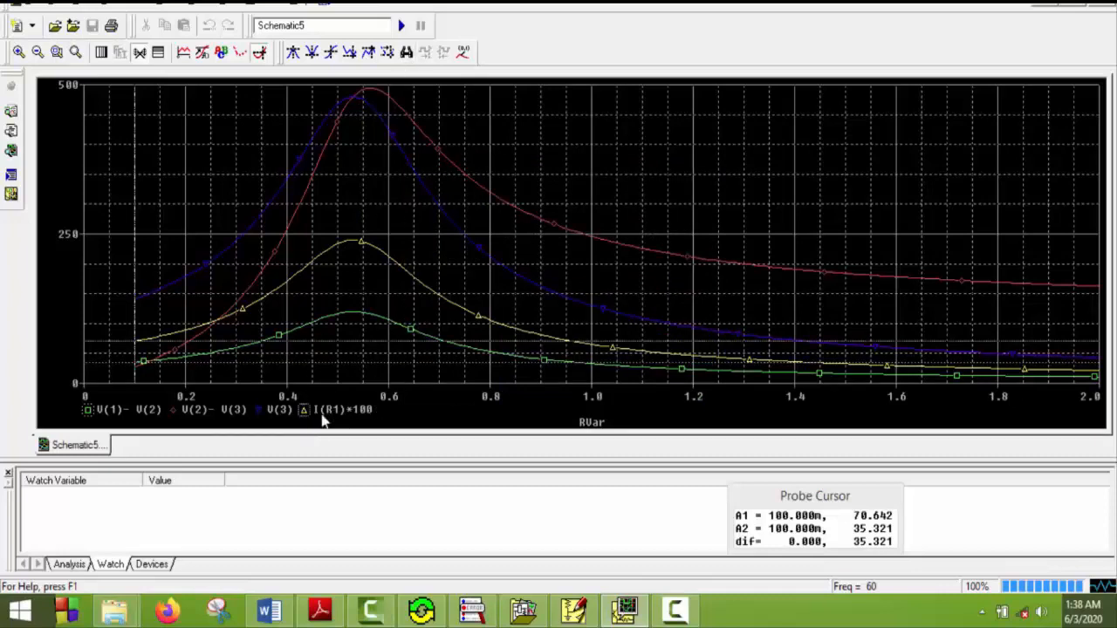
left_click(292, 53)
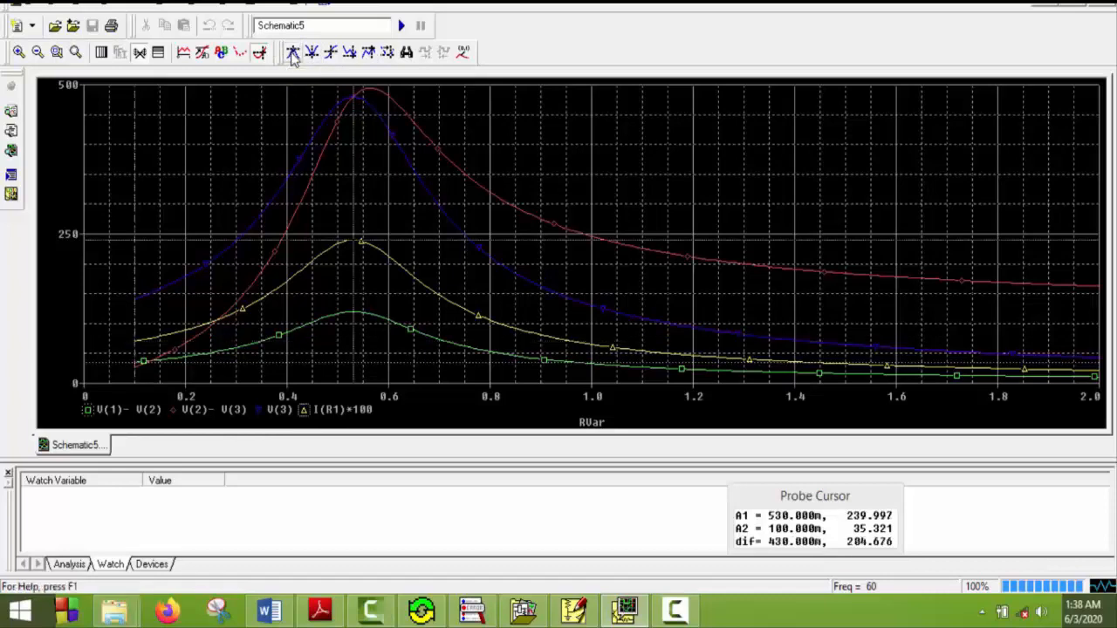
left_click(465, 54)
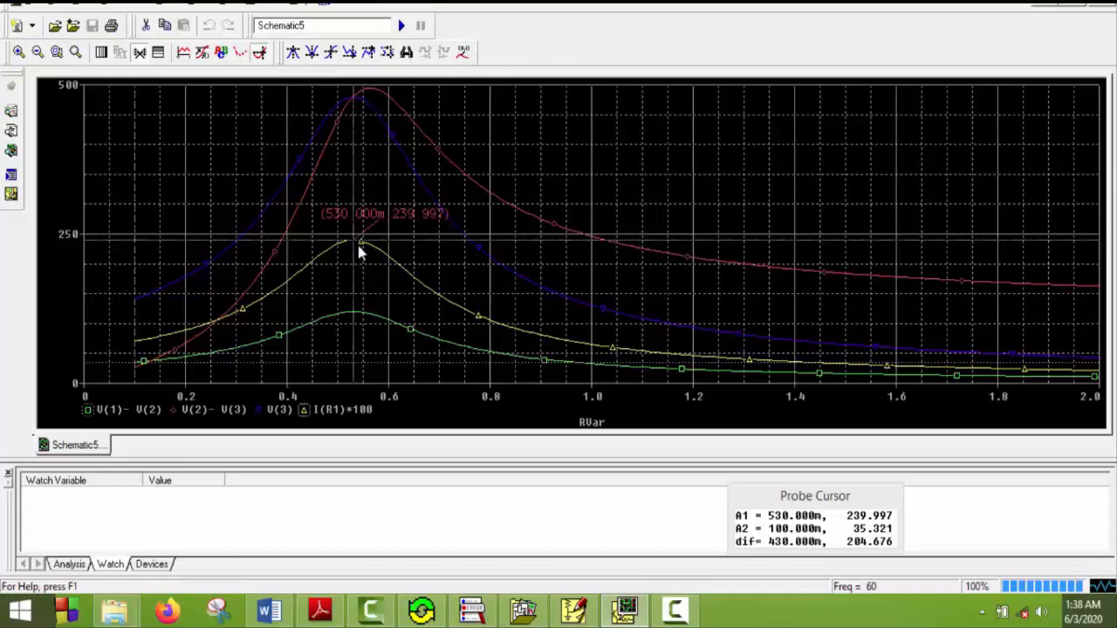